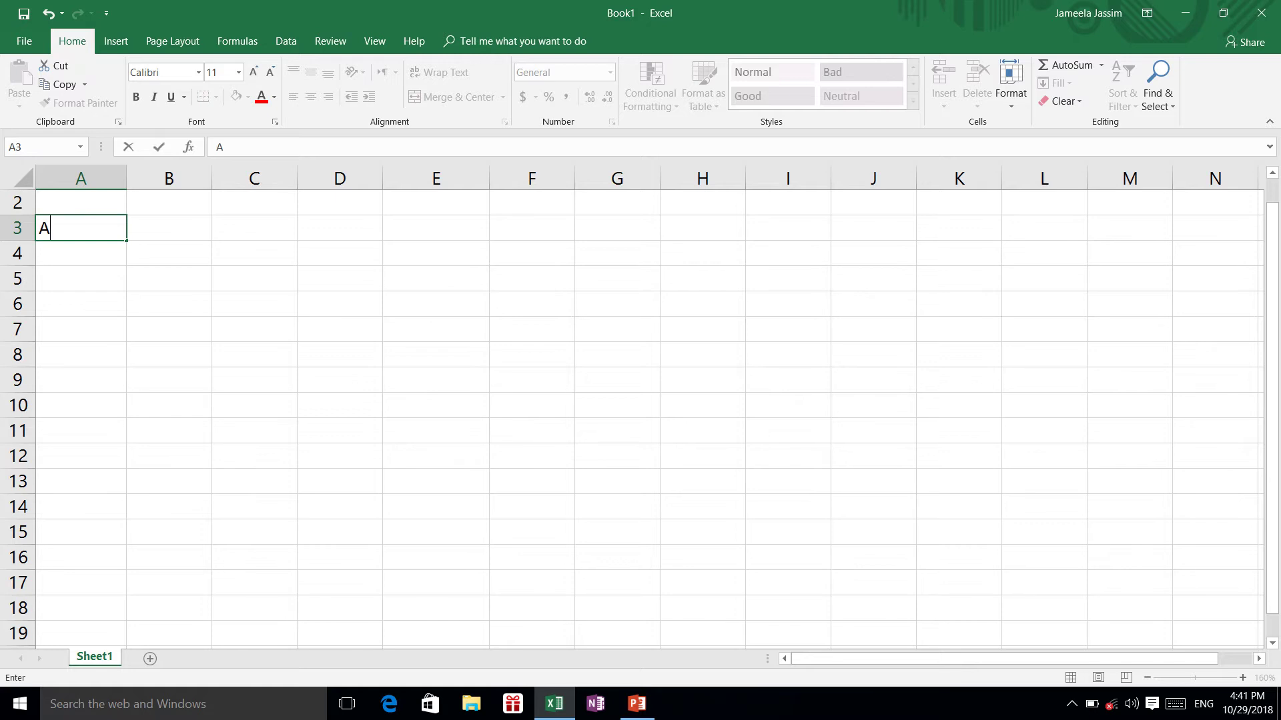
Step: Enter the title "ABC School" in cell A3
text(BC School)
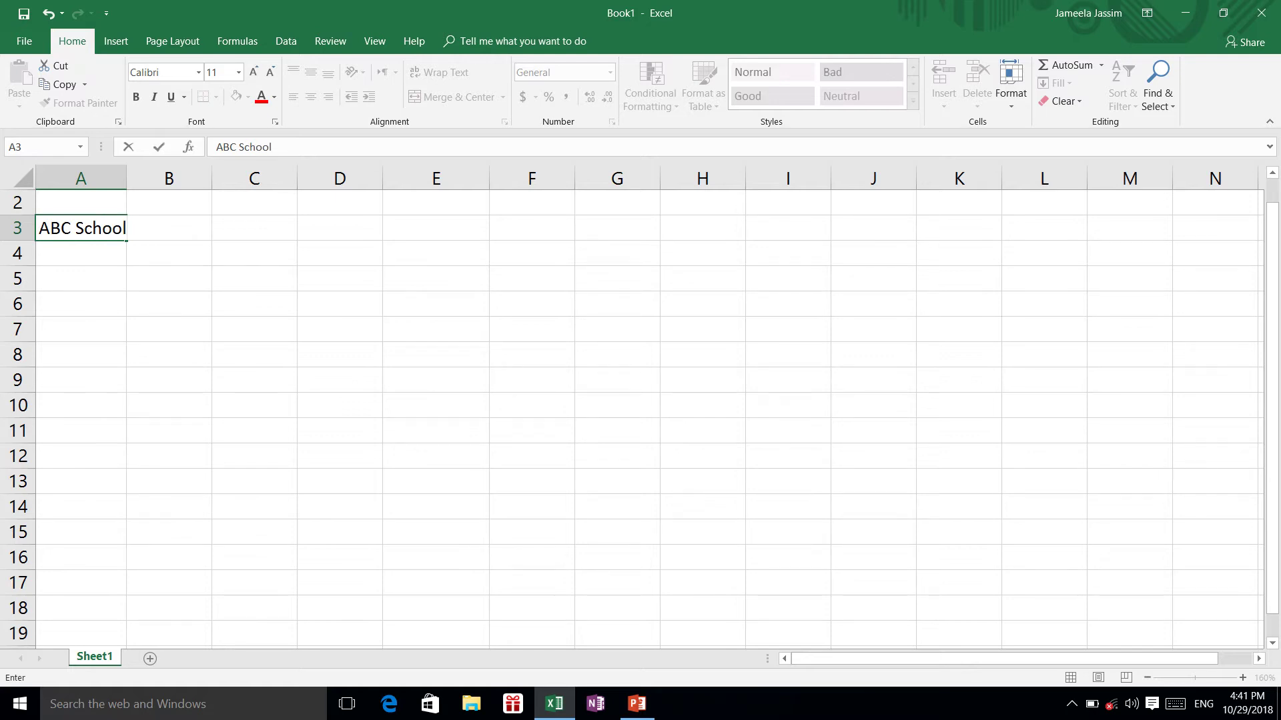
key(Tab)
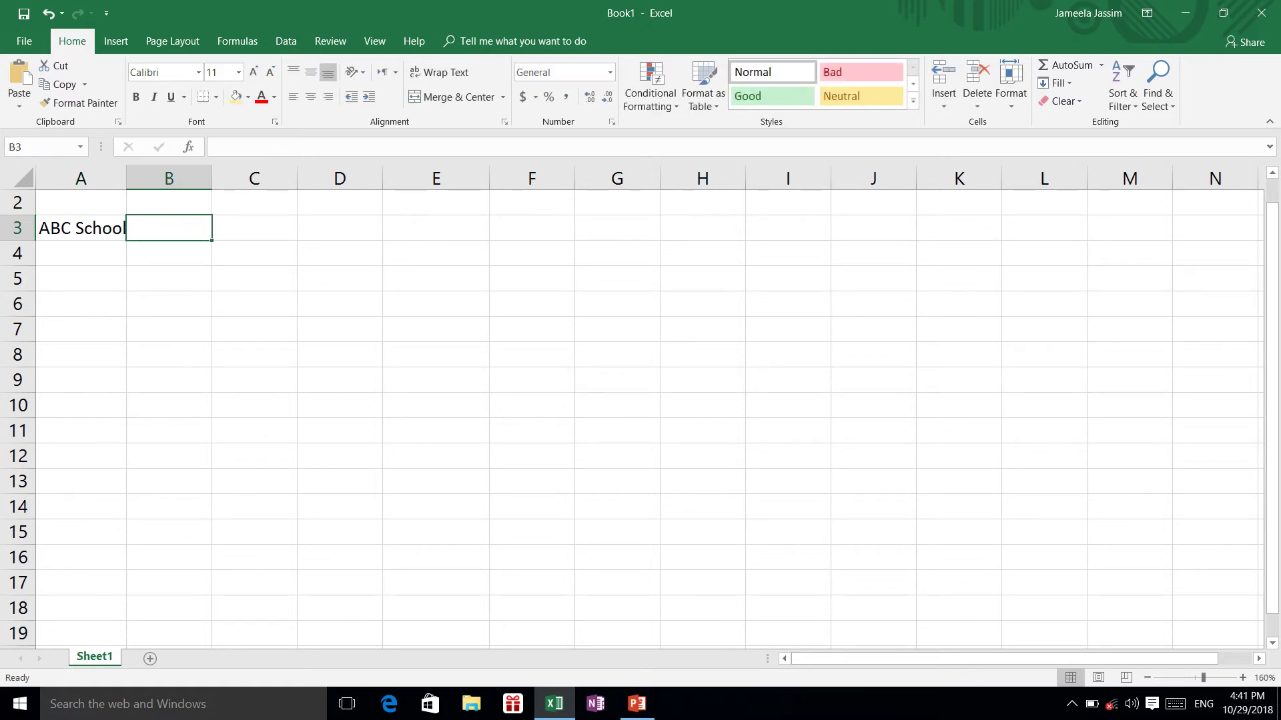
Step: Widen column A so the title in A3 fits inside its cell
click(81, 228)
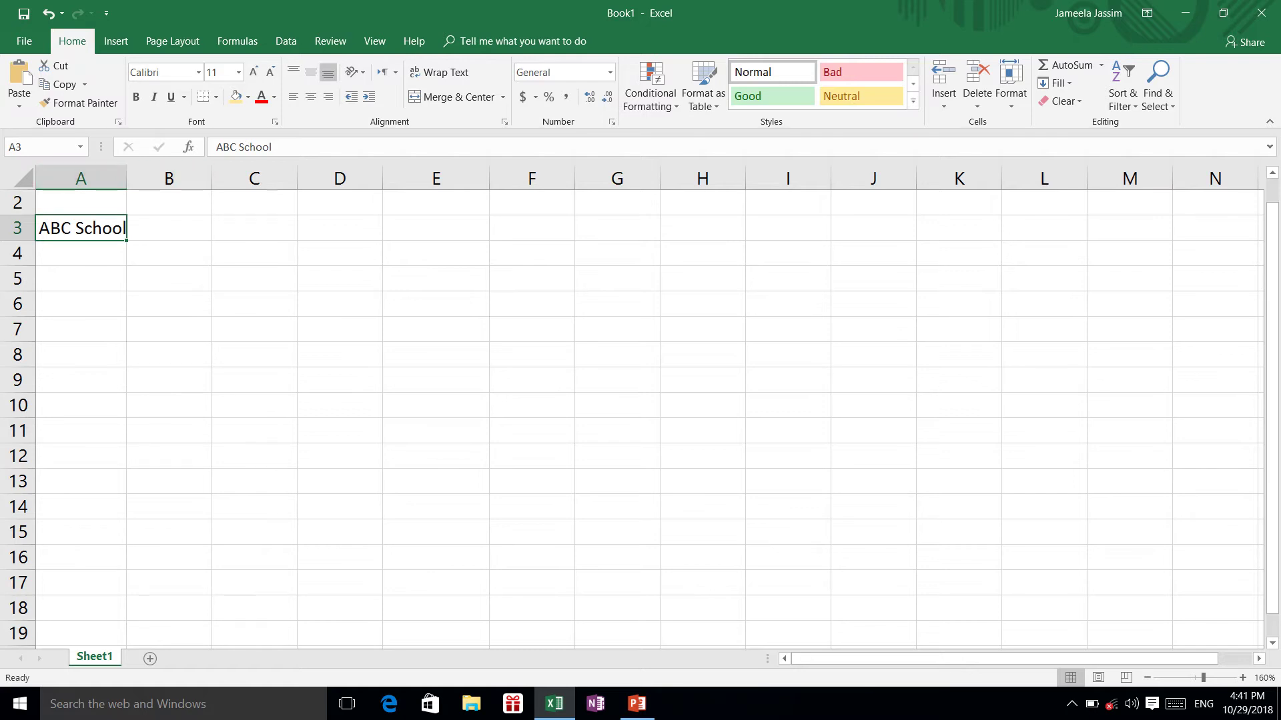
drag(126, 178, 126, 178)
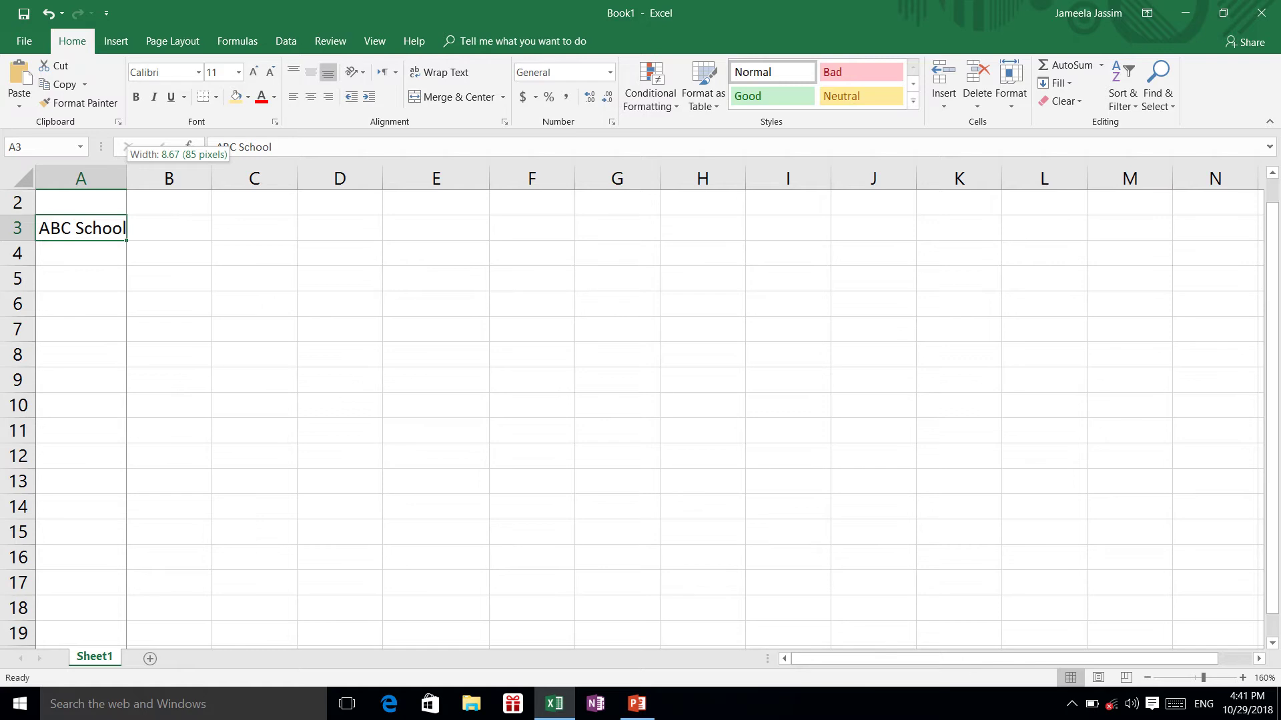
drag(126, 178, 149, 178)
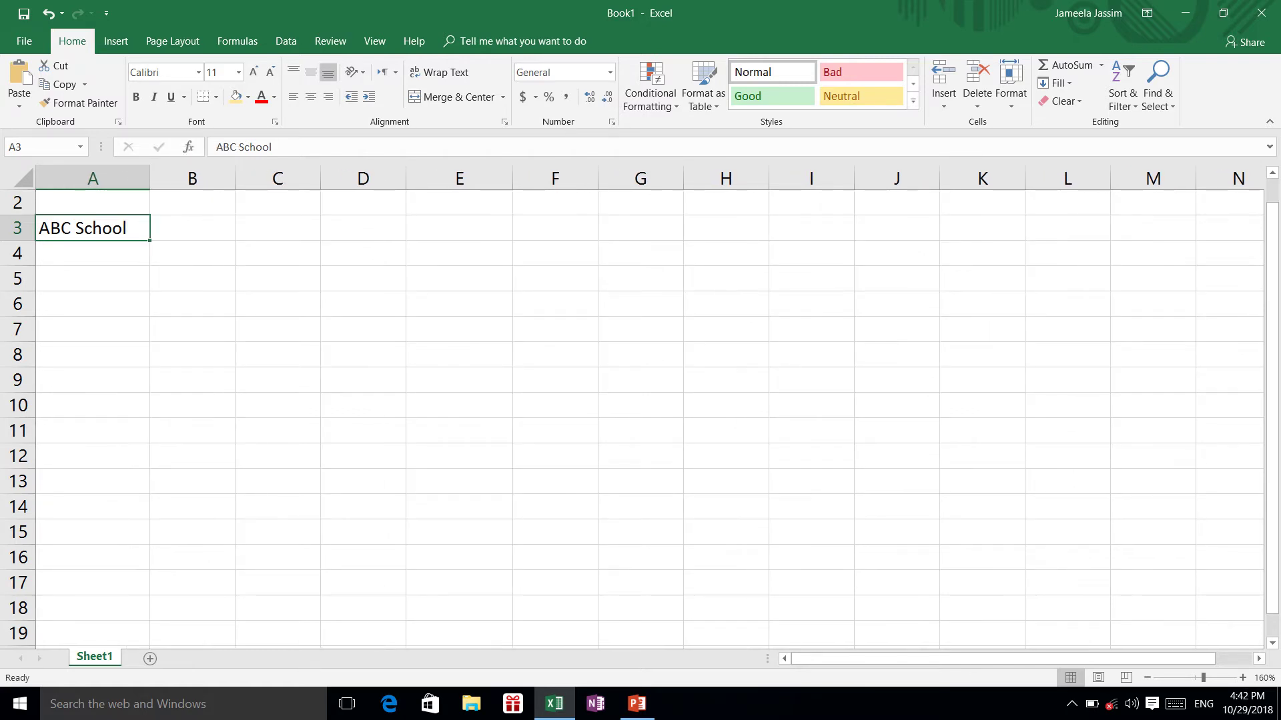
Step: Enter the column headings "Names" in cell A5 and "Grades" in cell B5
scroll(632, 419, up, 1)
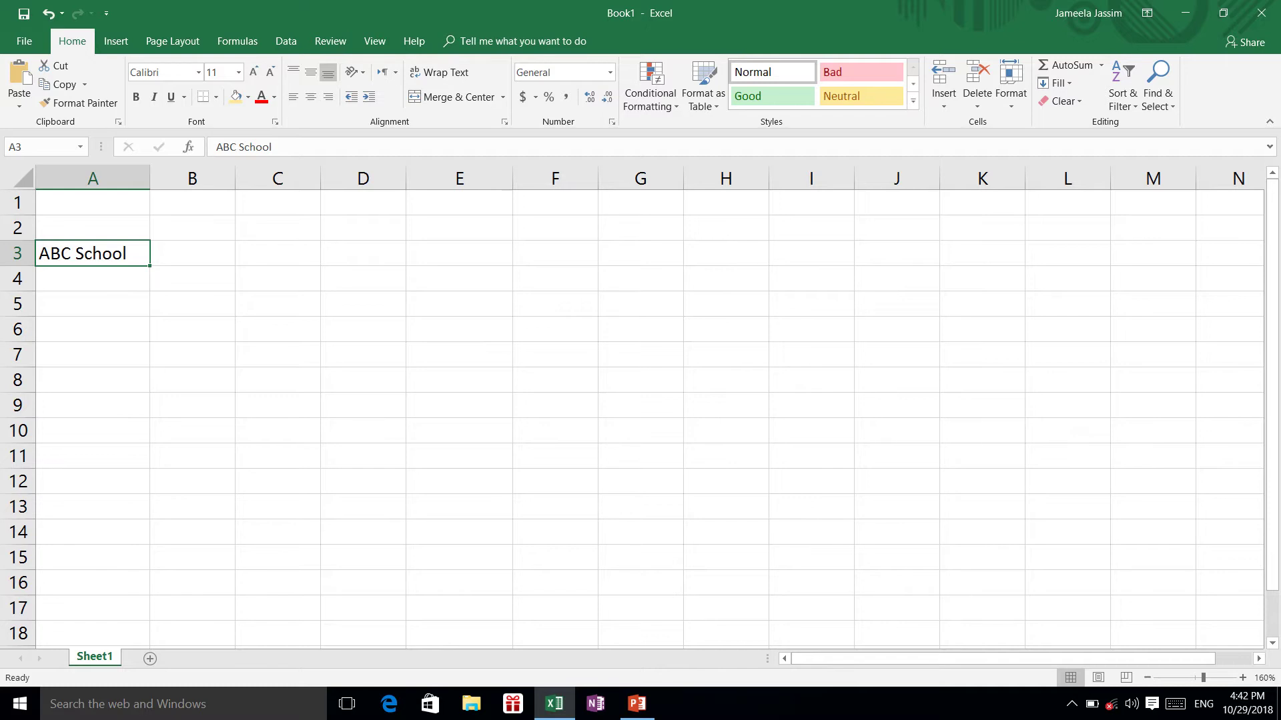
click(92, 304)
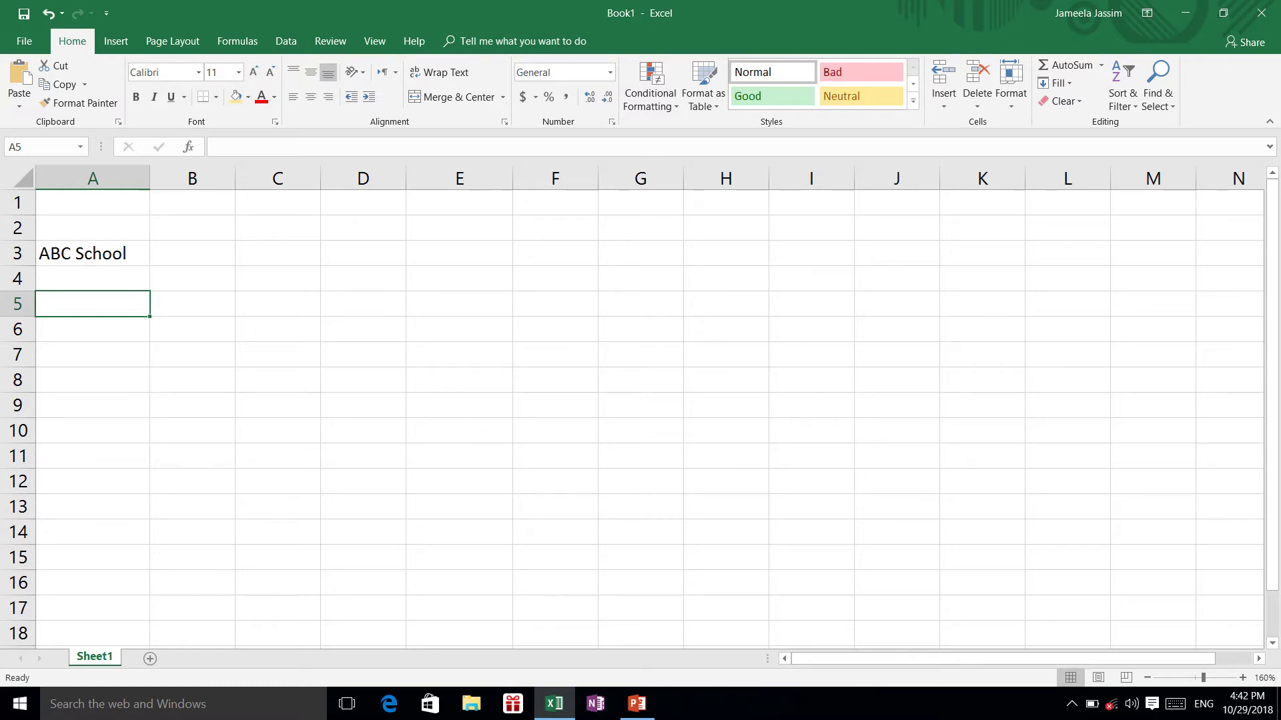
text(Names)
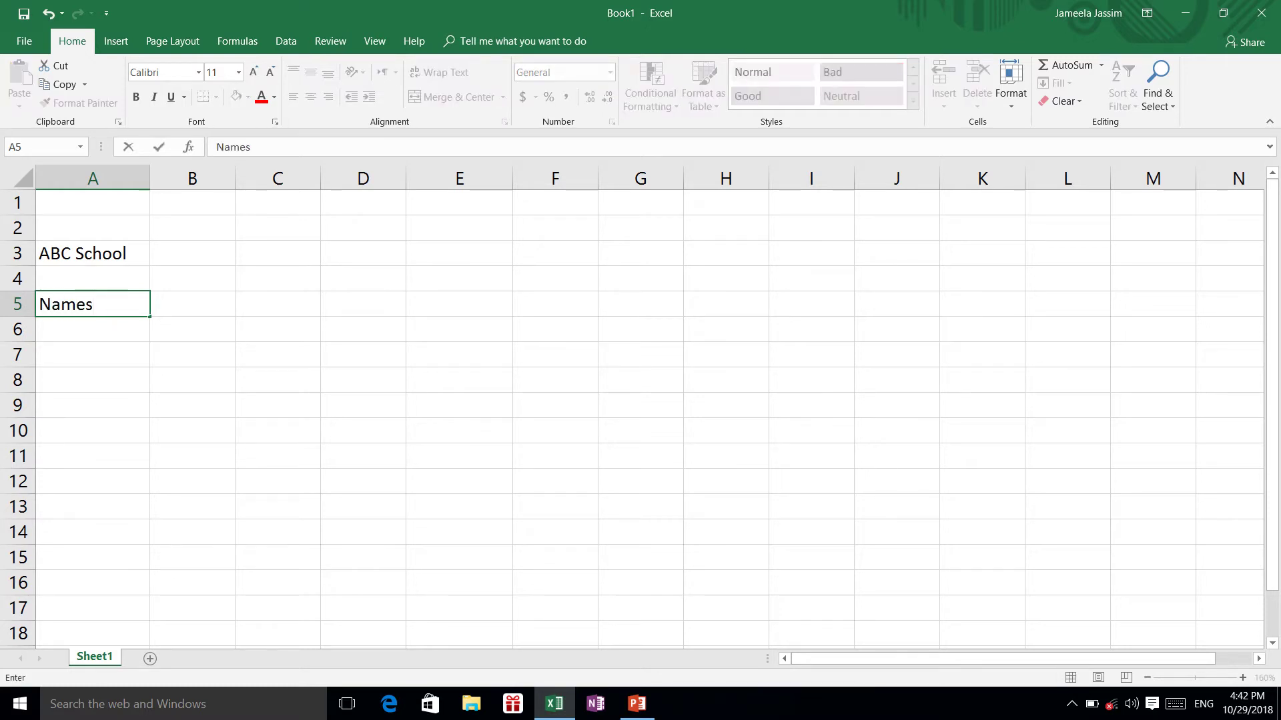
click(192, 304)
text(Grades)
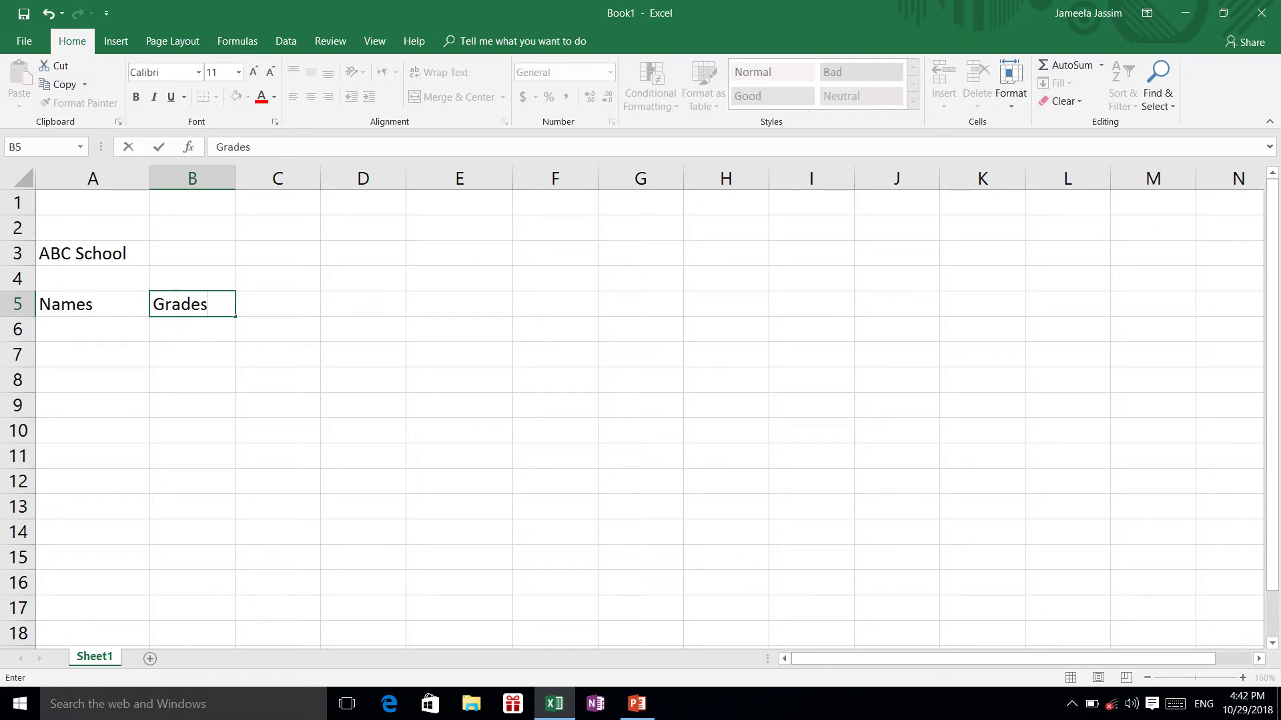
key(Return)
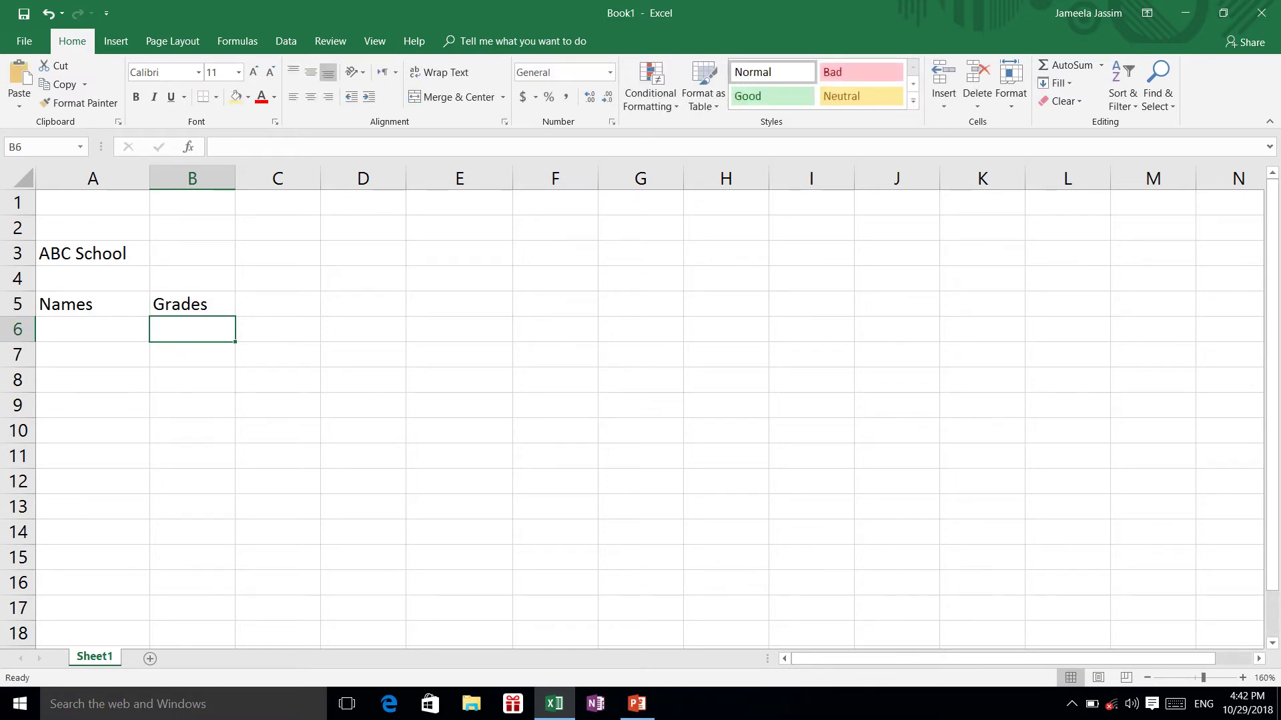
Step: Fill cells A6 to A9 under the Names heading with four students' first names
click(92, 329)
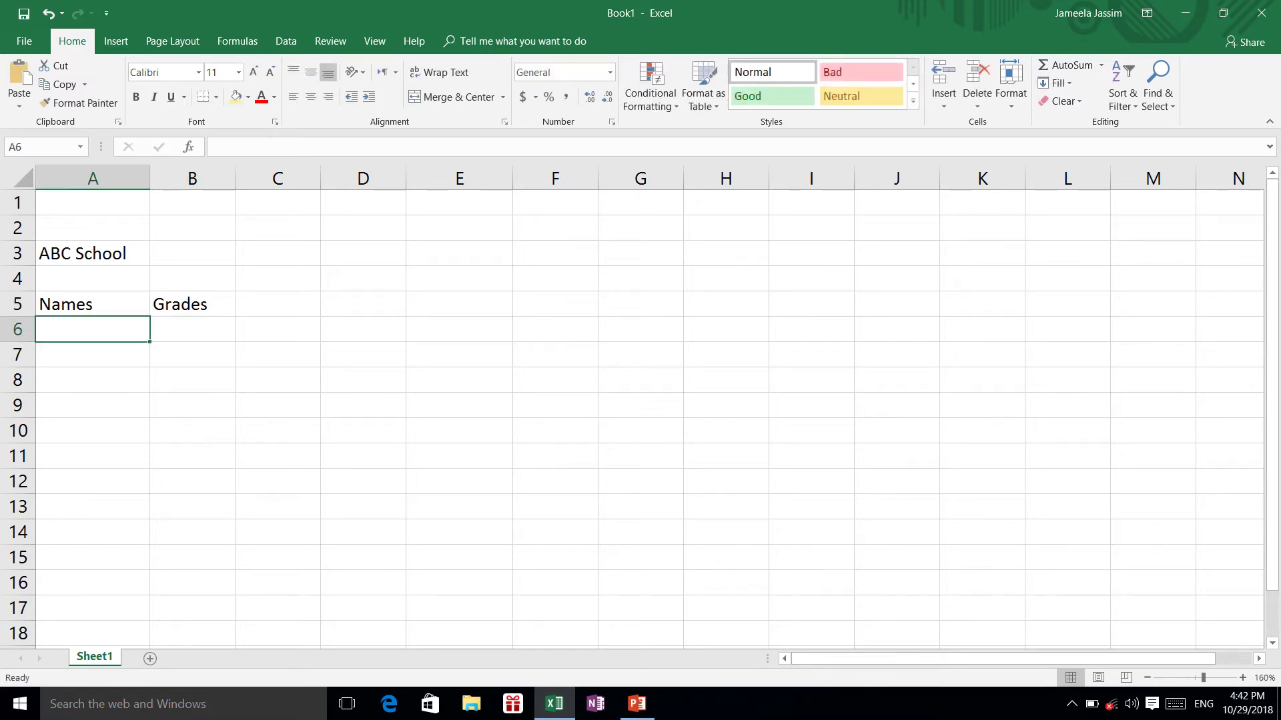
text(Ahlam)
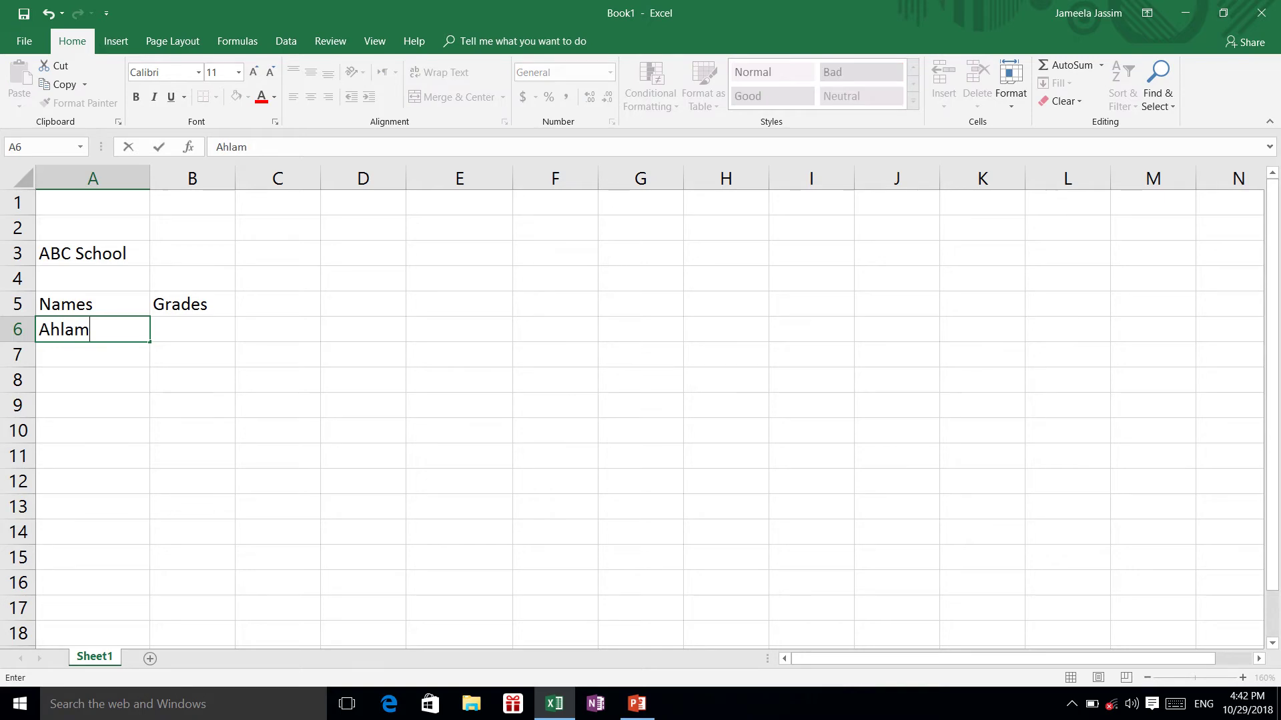
key(Return)
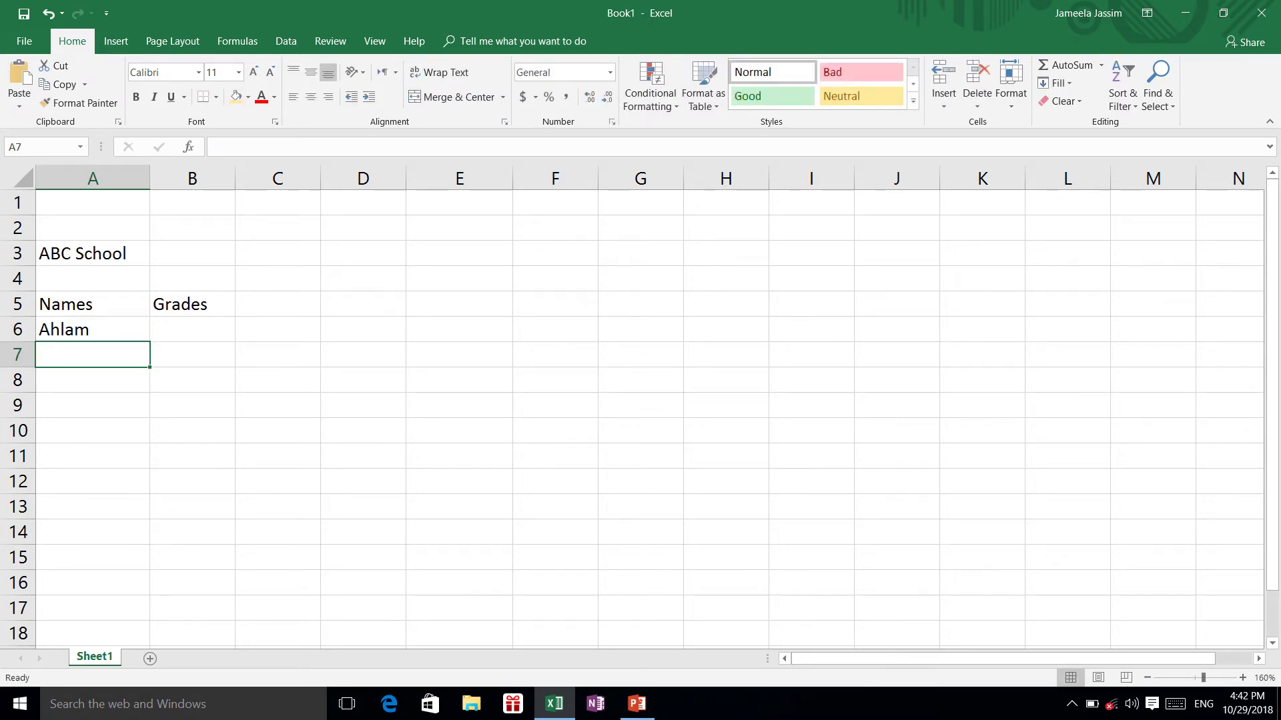
text(Ali)
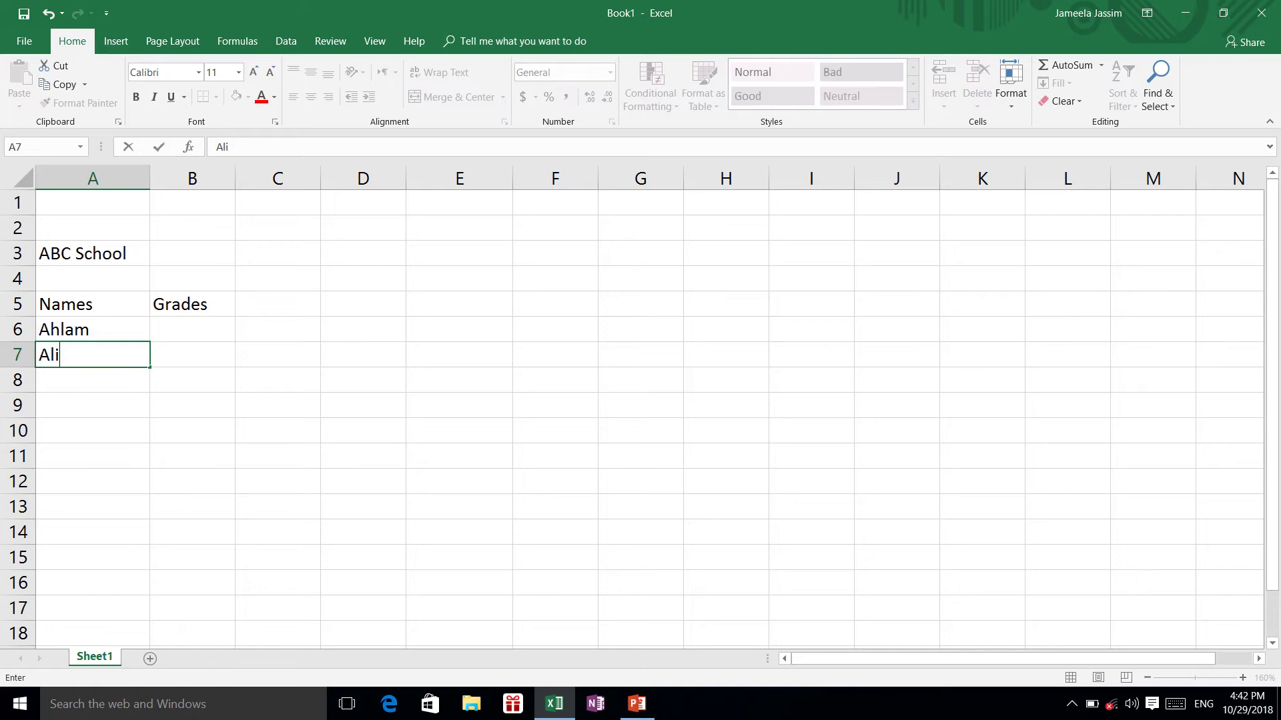
key(Return)
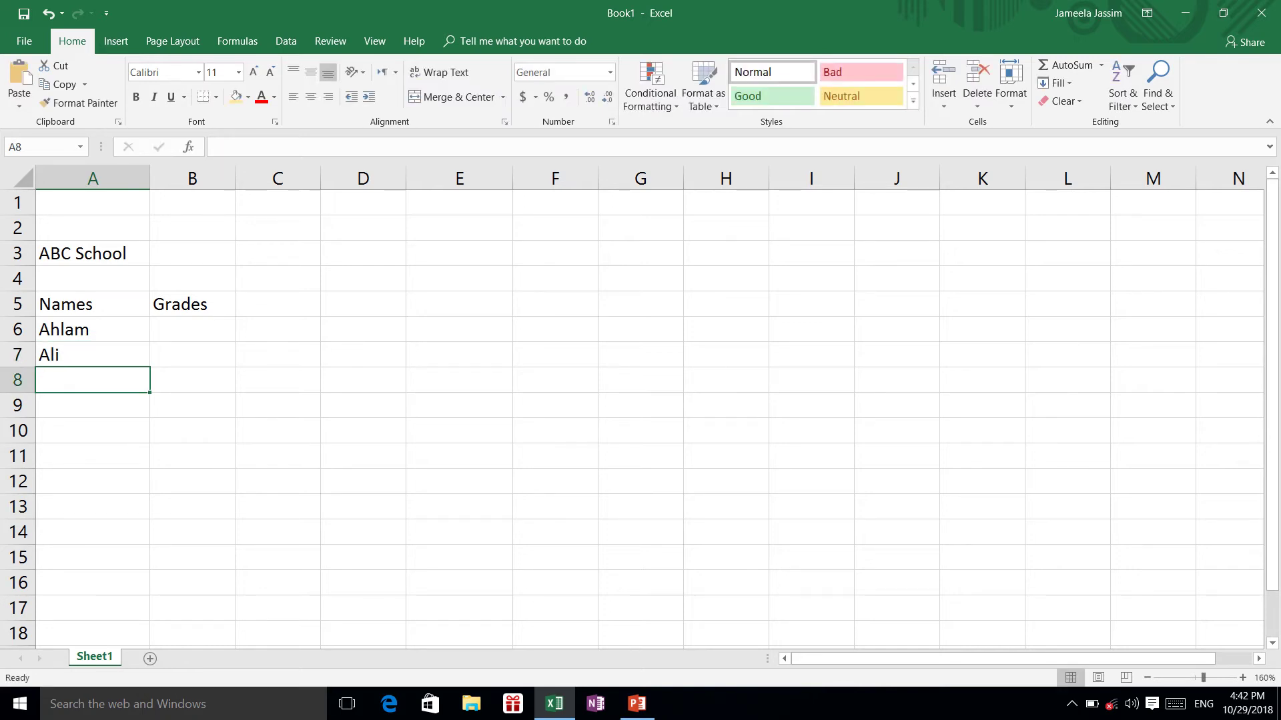
text(Layla)
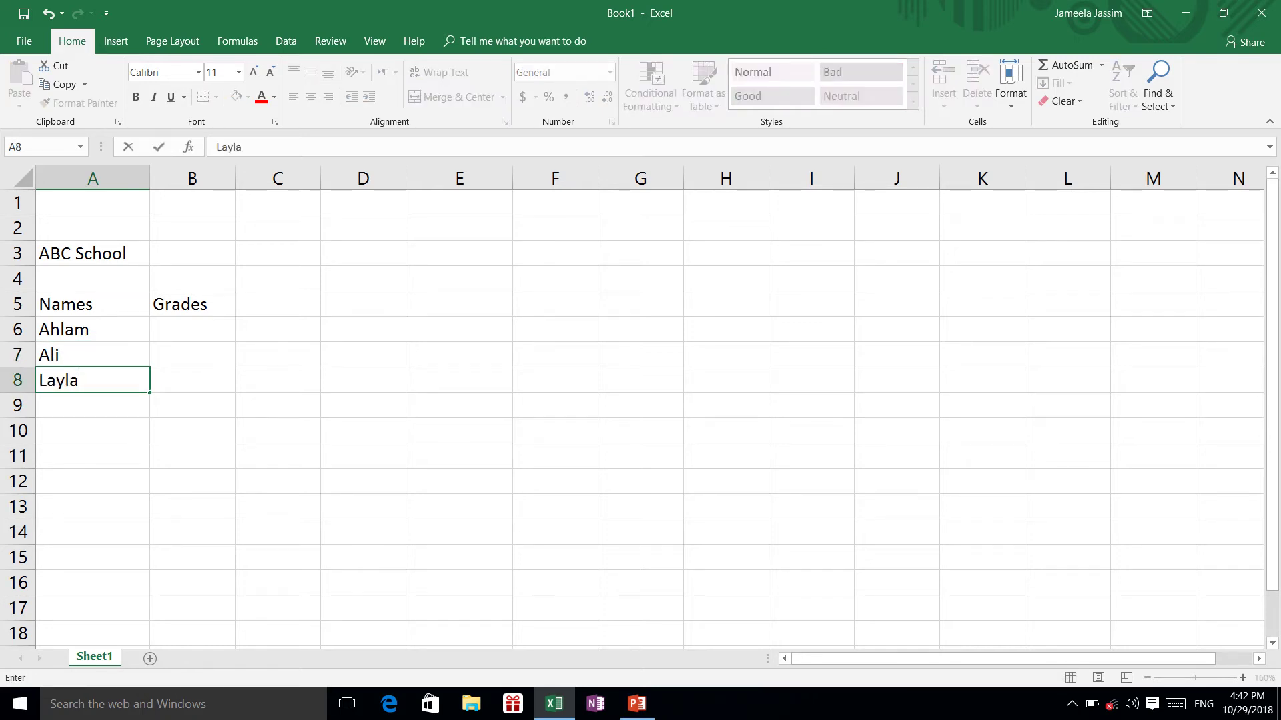
key(Return)
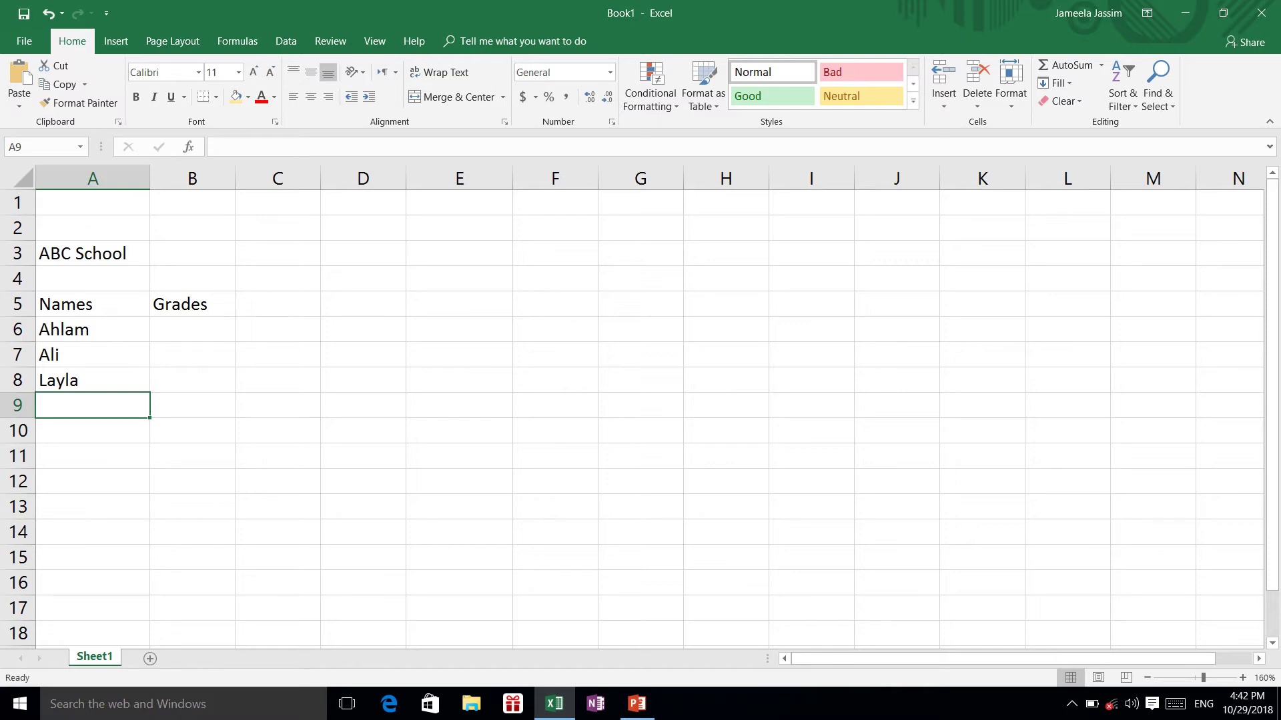
text(Tim)
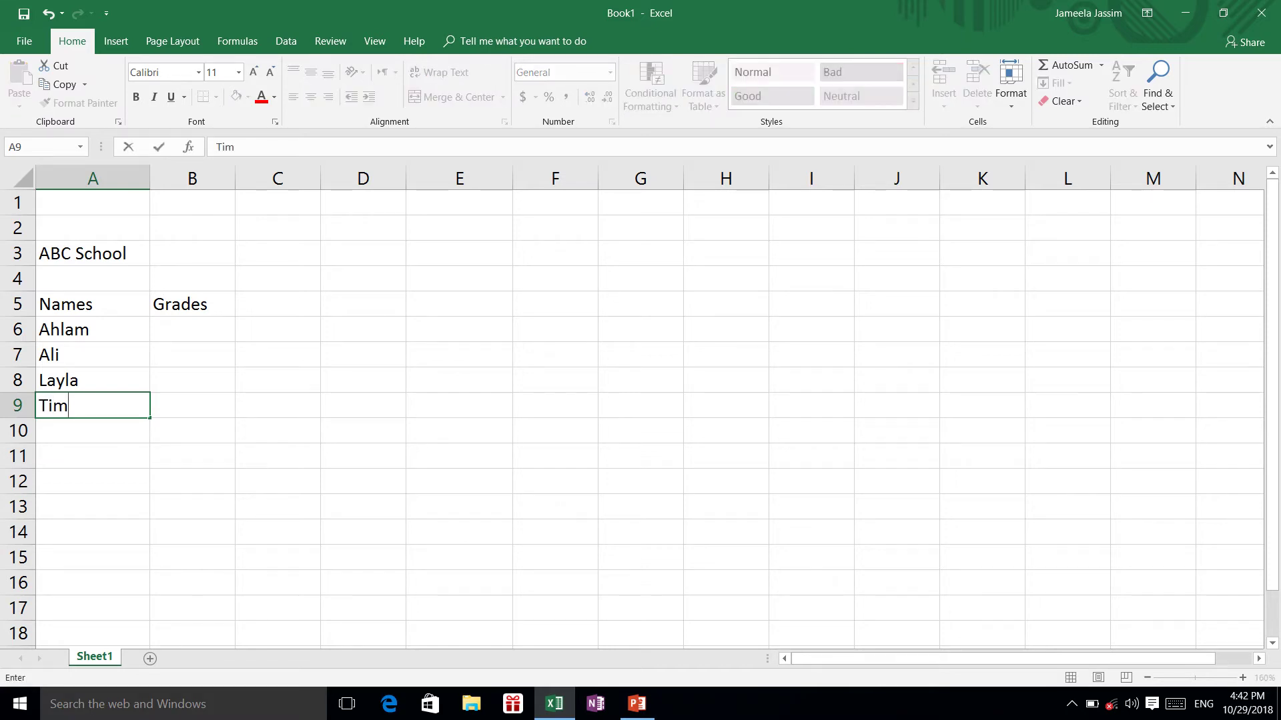
key(Tab)
Step: Enter the grades 78, 90, 80 and 87 in cells B6 to B9
key(Up)
key(Up)
key(Up)
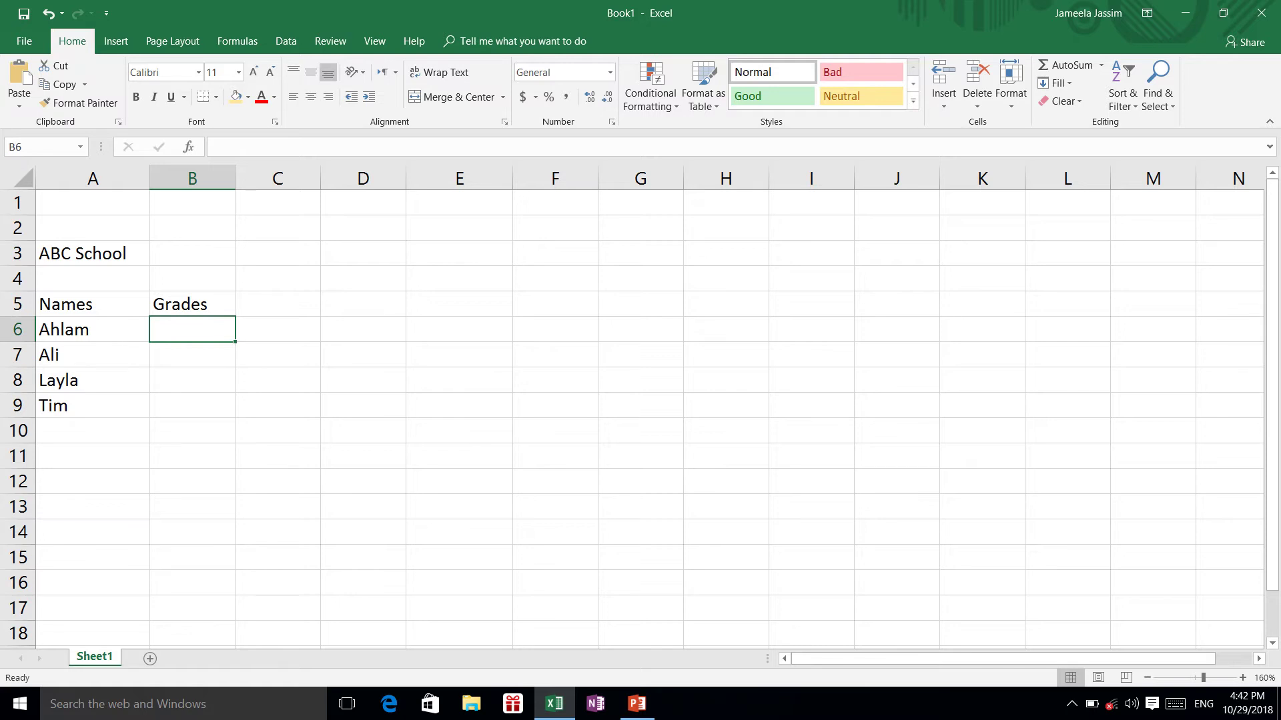
text(78)
key(Return)
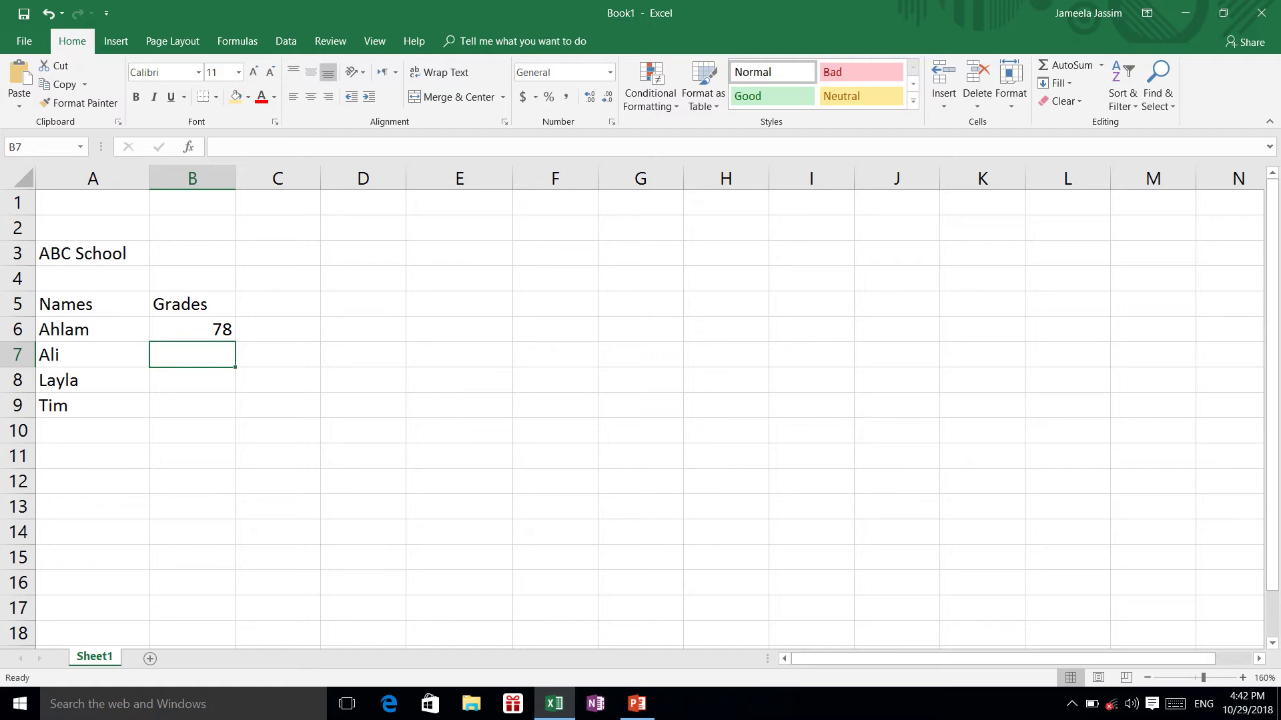
text(90)
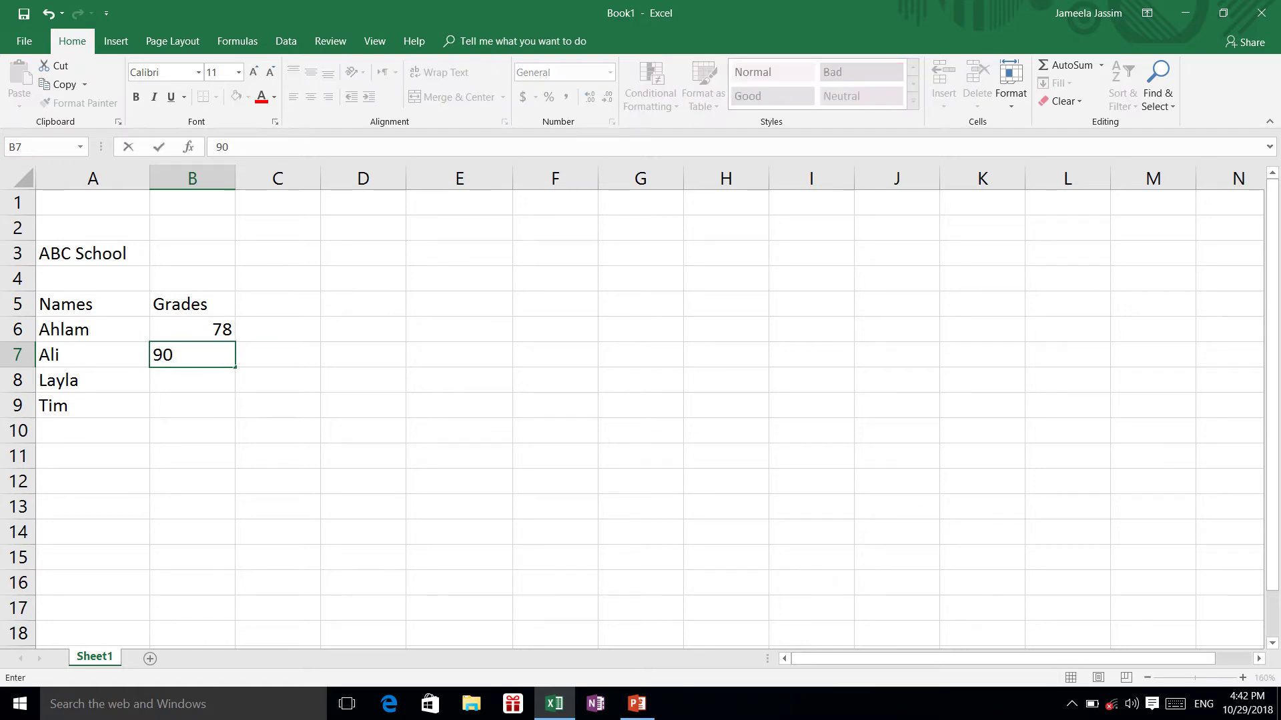
key(Return)
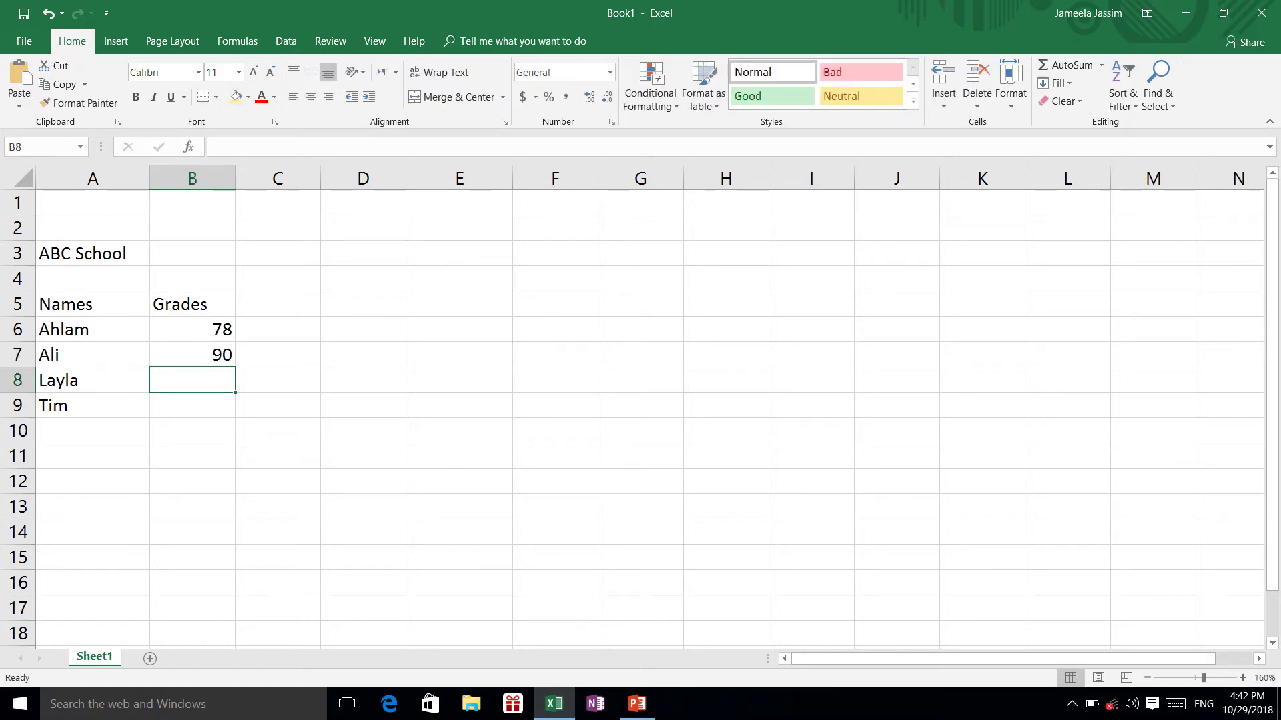
text(80)
key(Return)
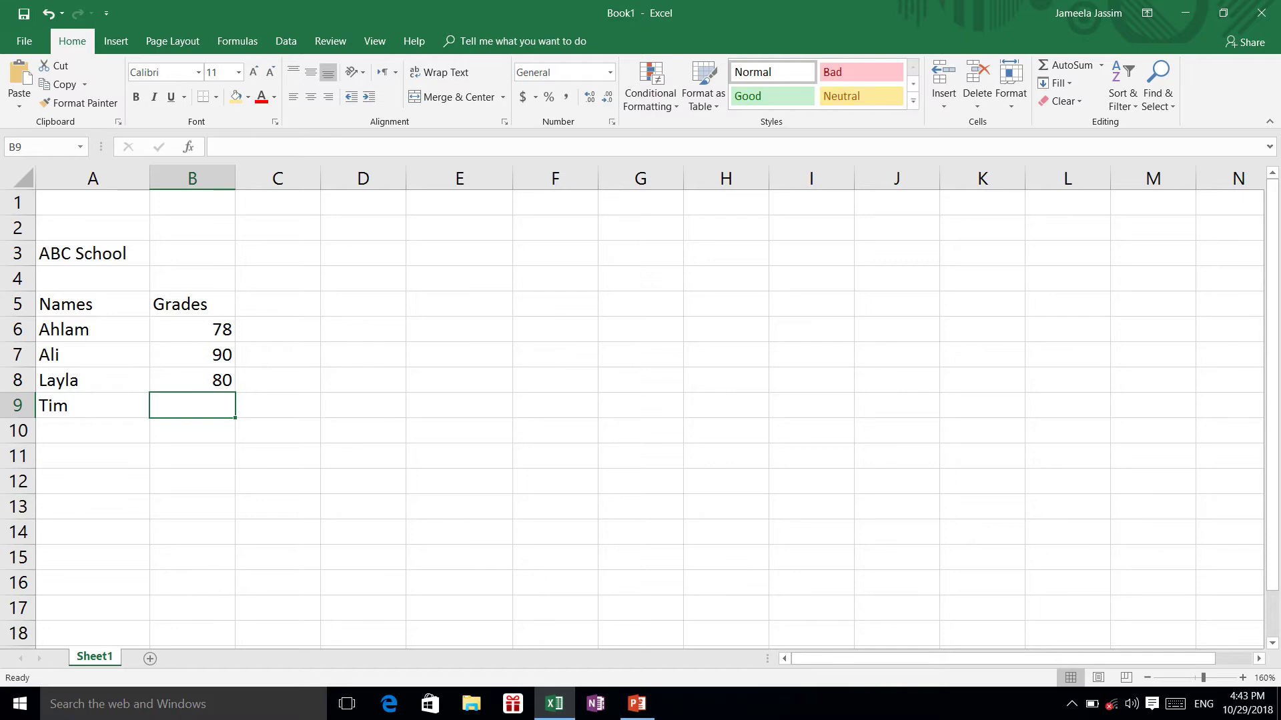
text(87)
key(Return)
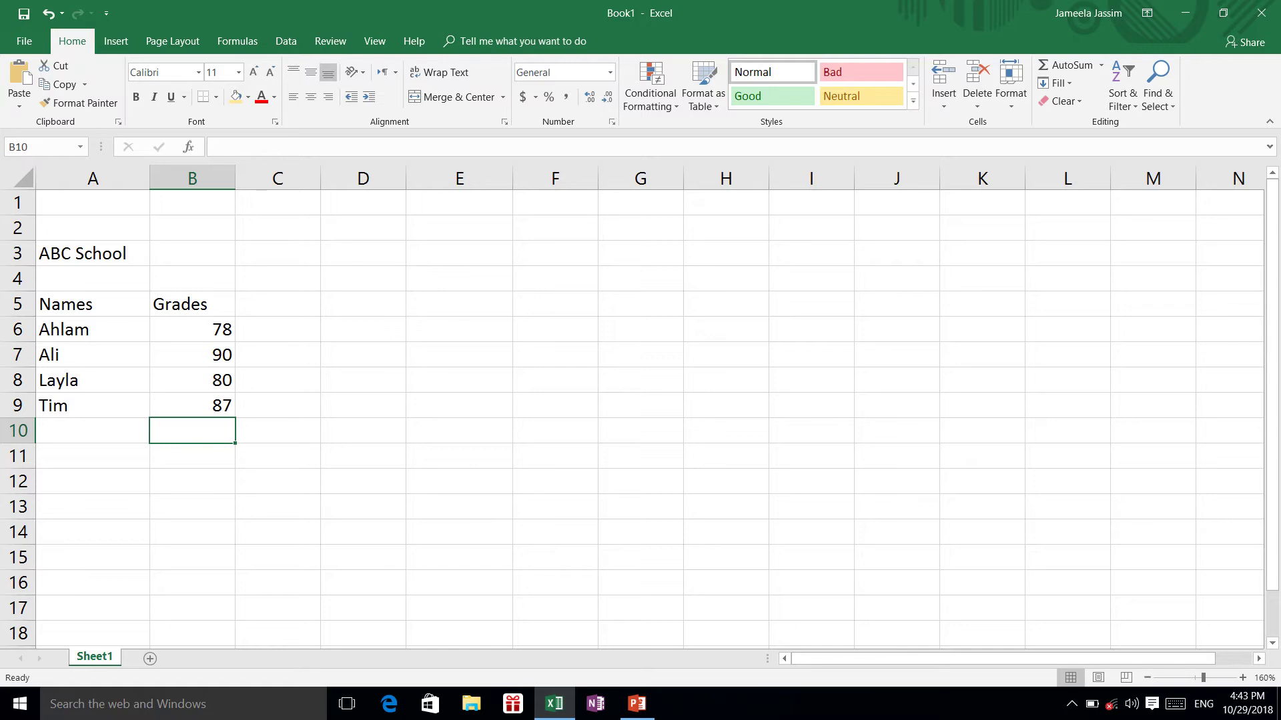
Step: Right-align the "Grades" heading in cell B5
click(192, 304)
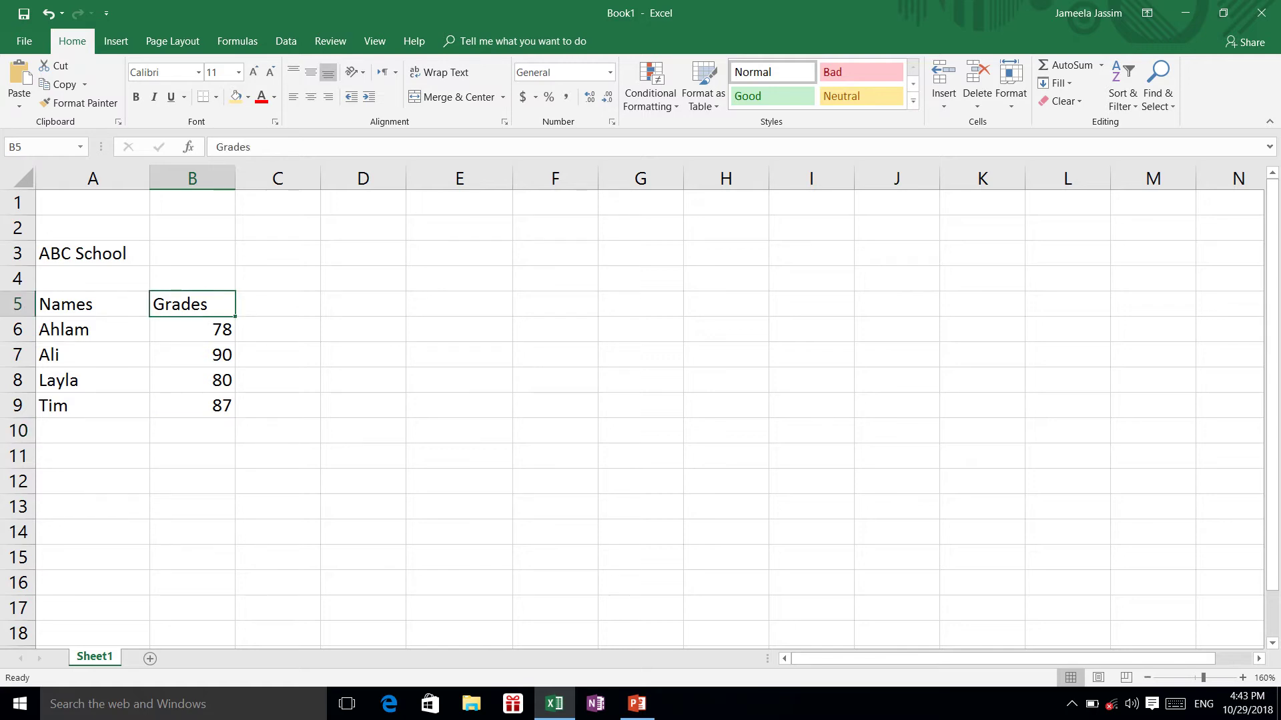
click(293, 97)
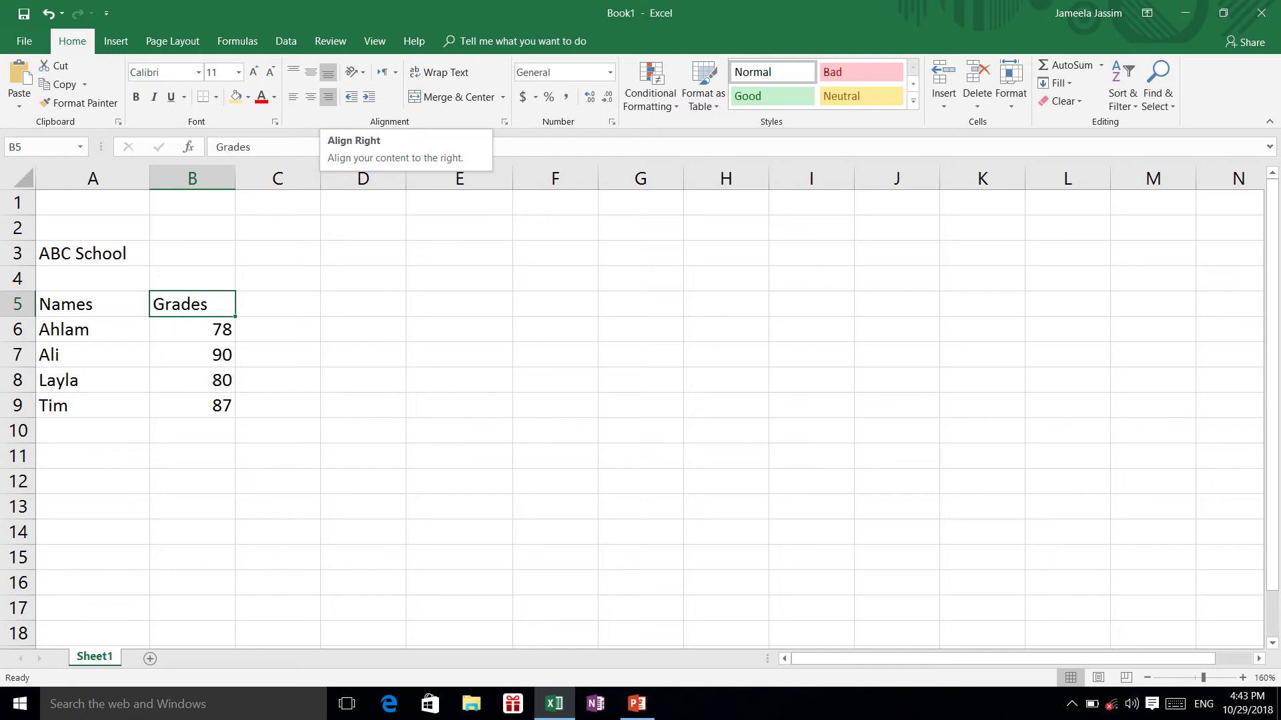
click(328, 97)
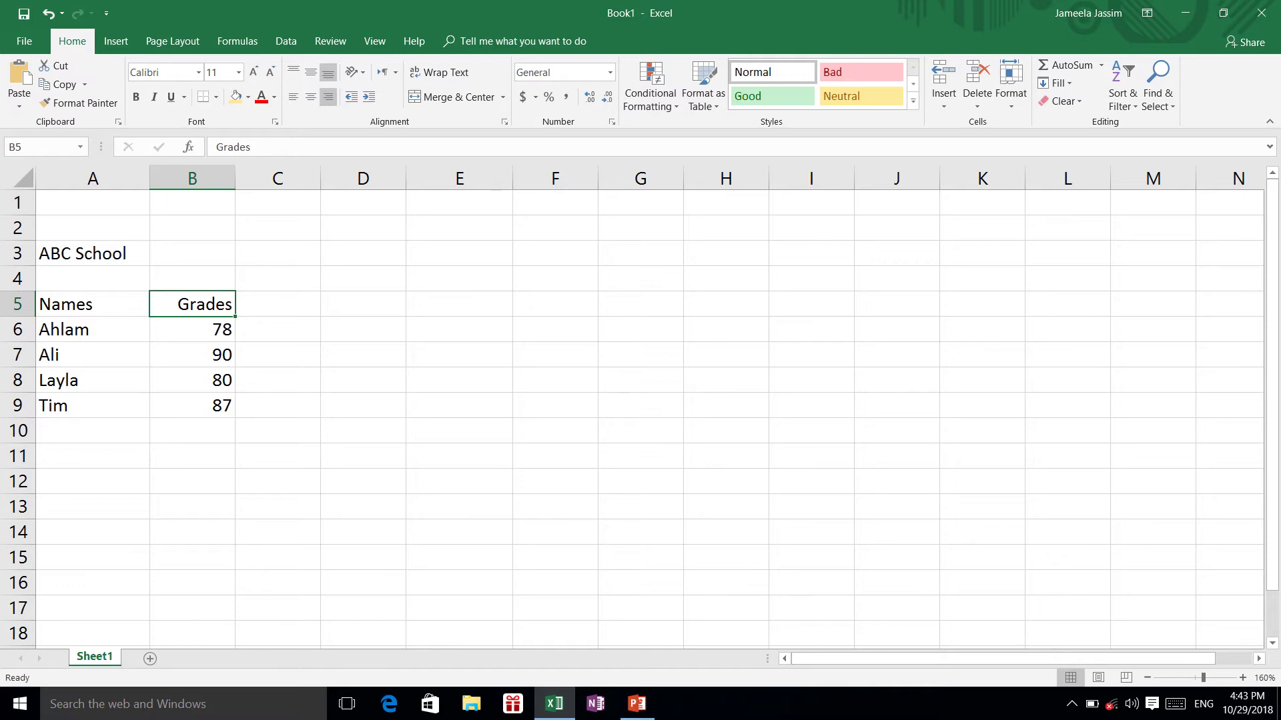
Step: Enter the row labels "Sum" in cell A11 and "Average" in cell A12
click(92, 456)
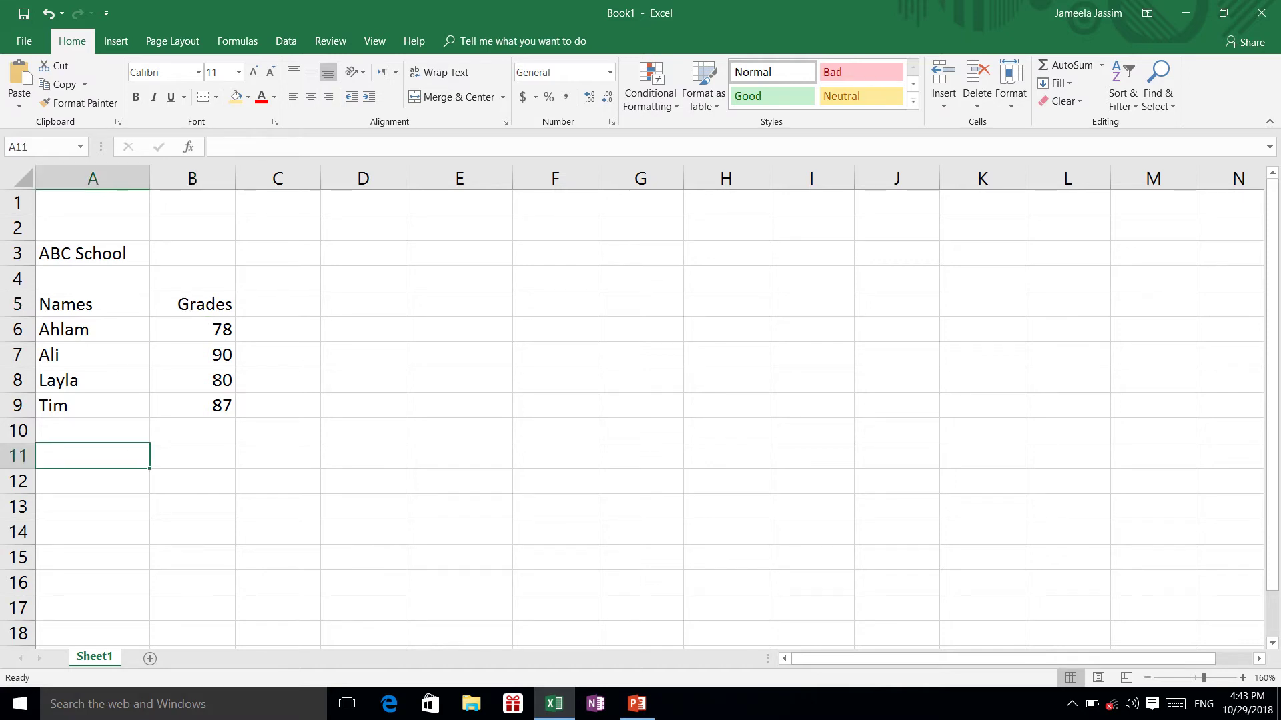
text(Sum)
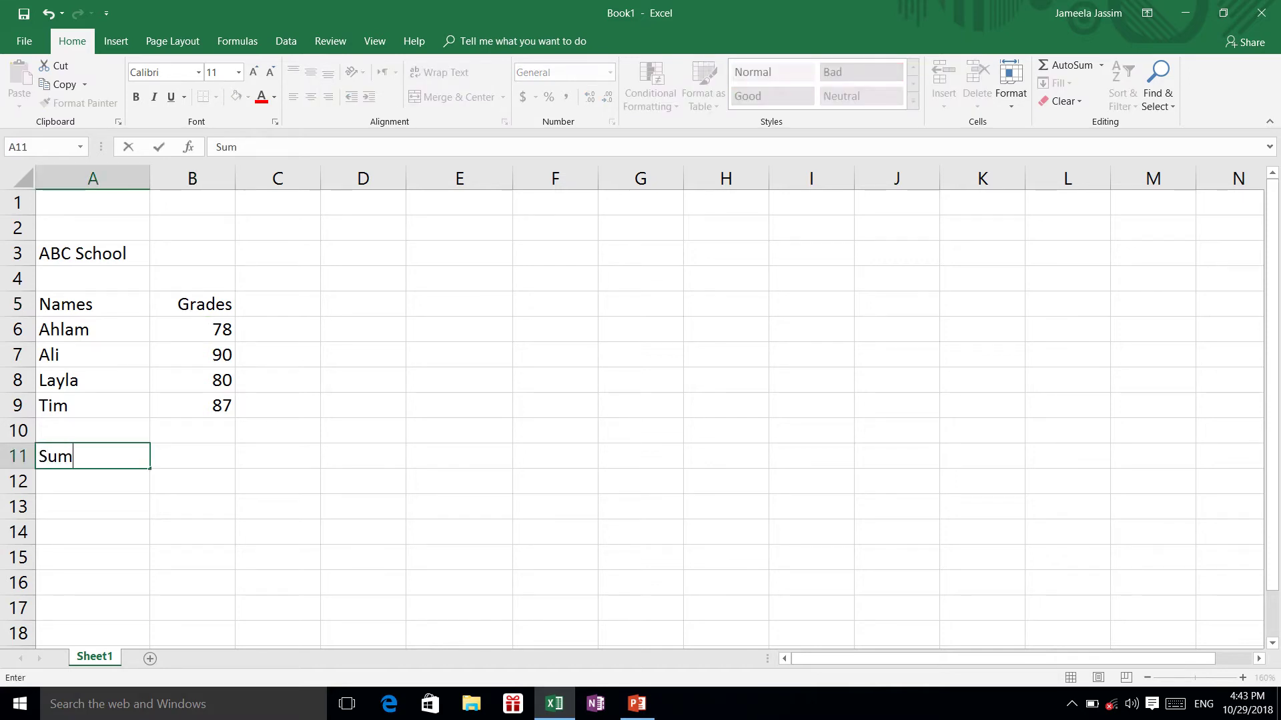
key(Return)
text(Av)
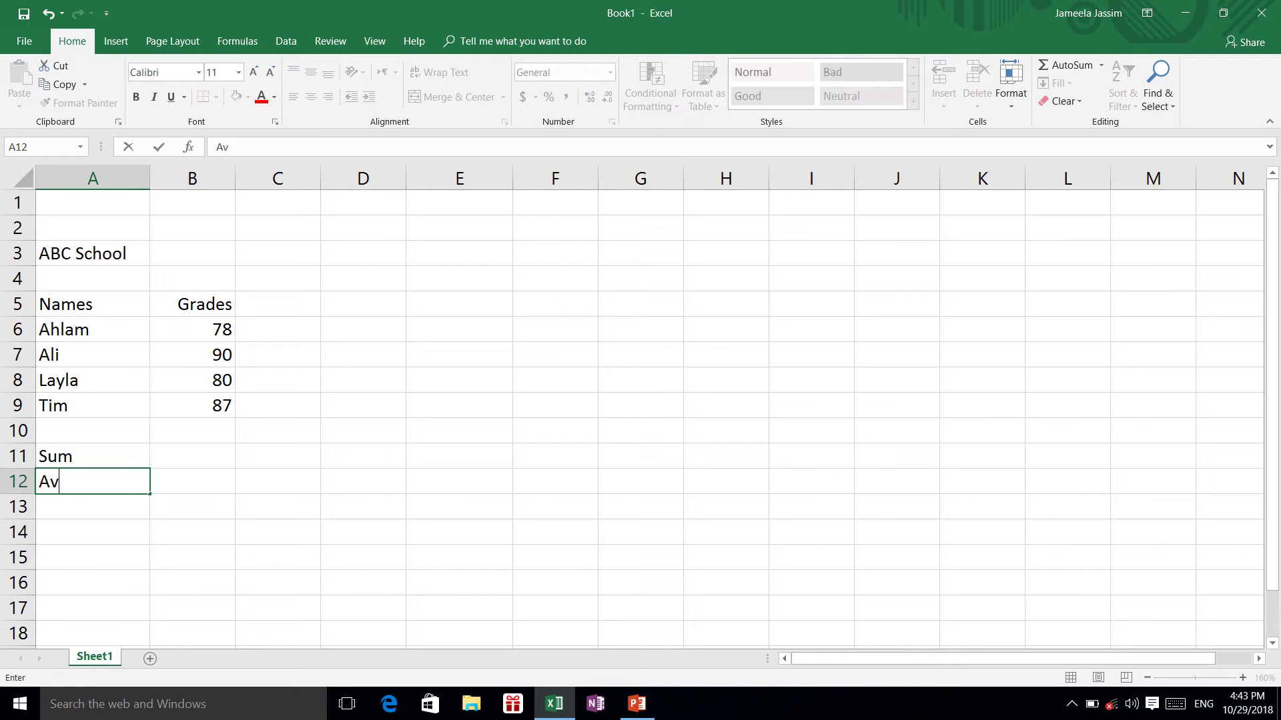
text(erage)
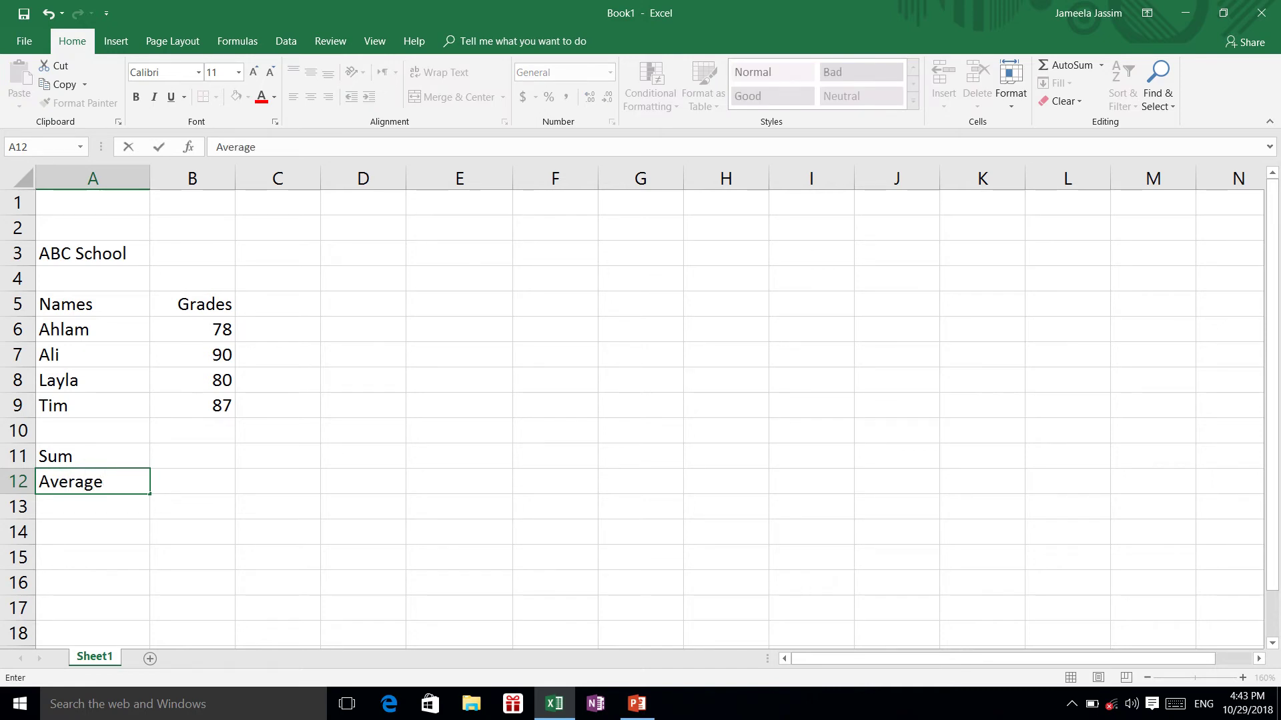
key(Return)
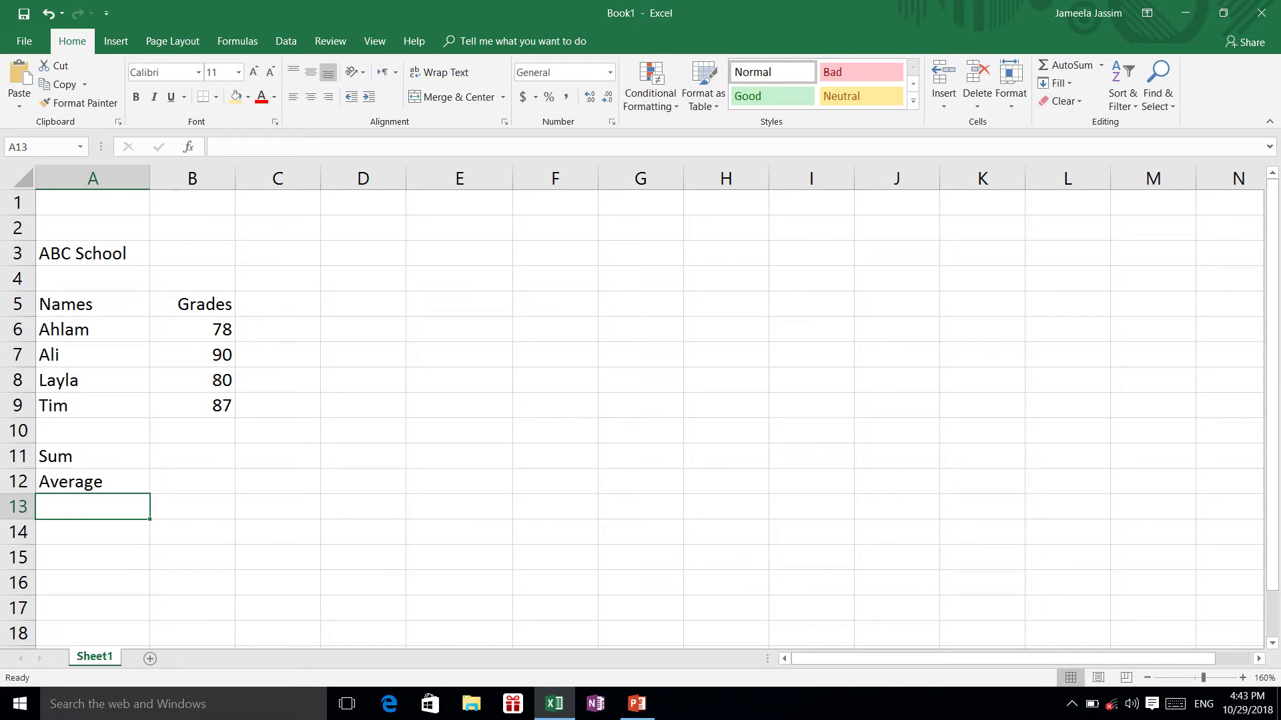
click(92, 253)
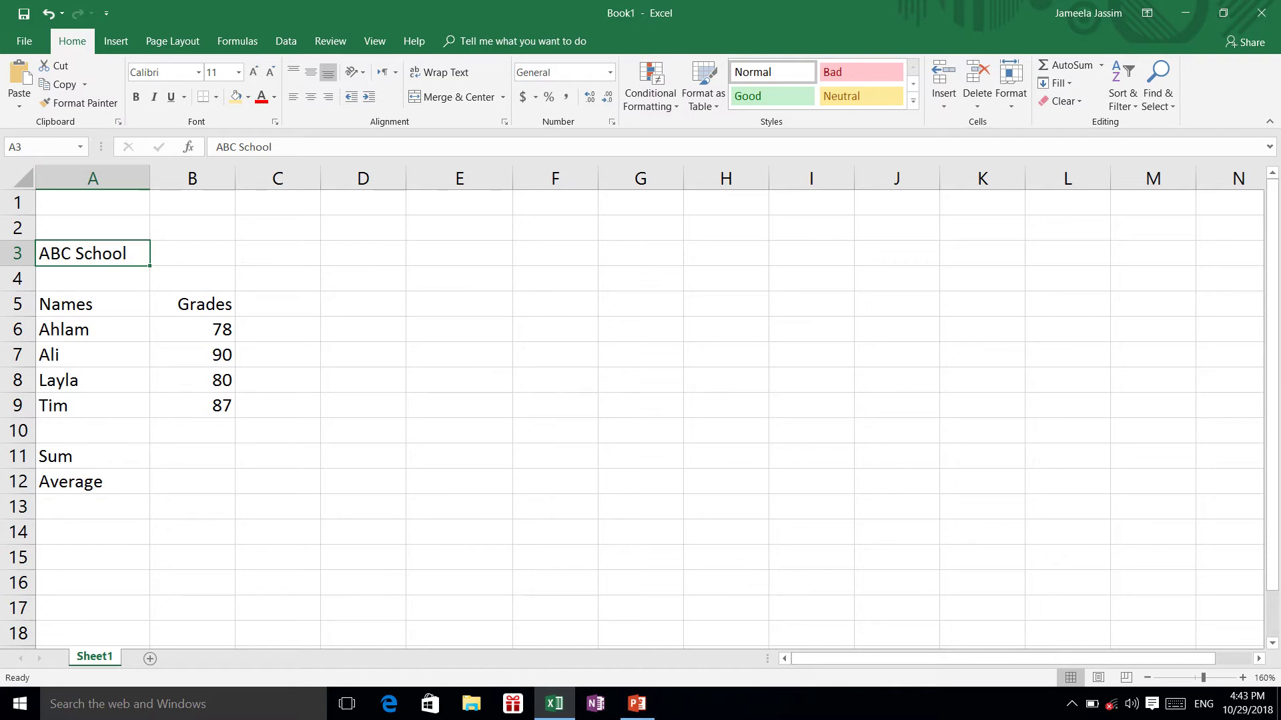
click(192, 455)
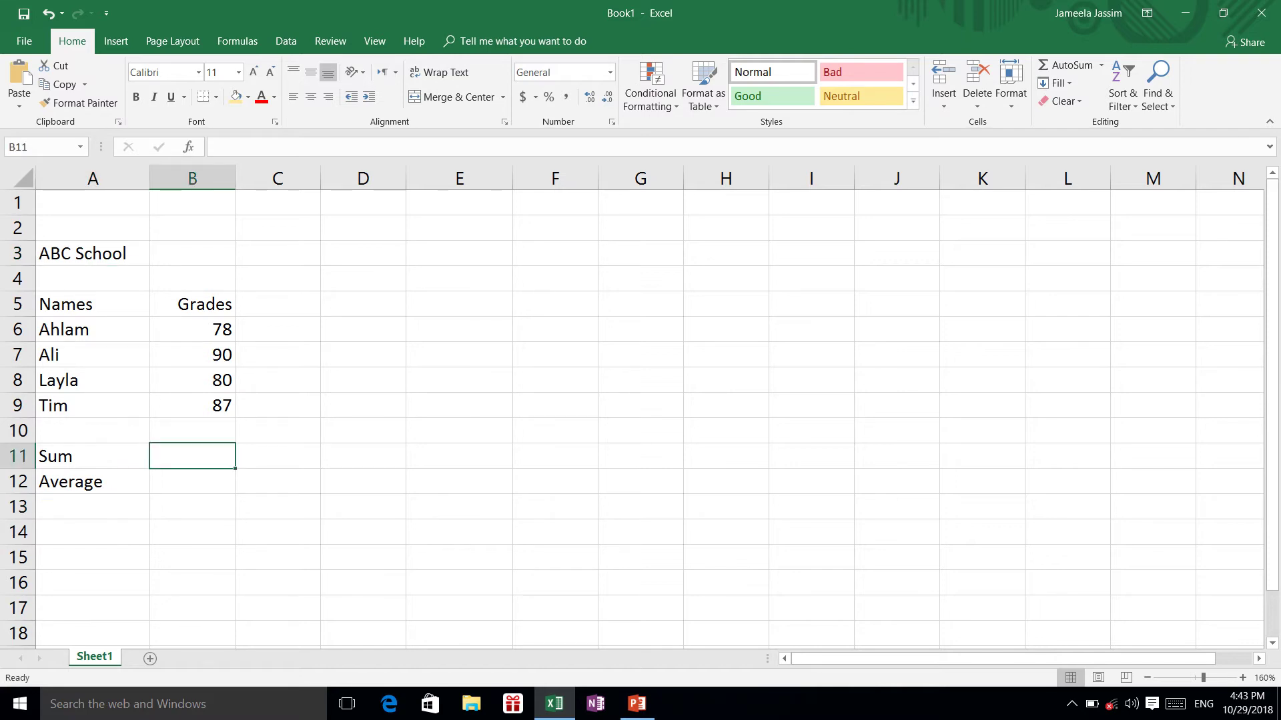
click(92, 254)
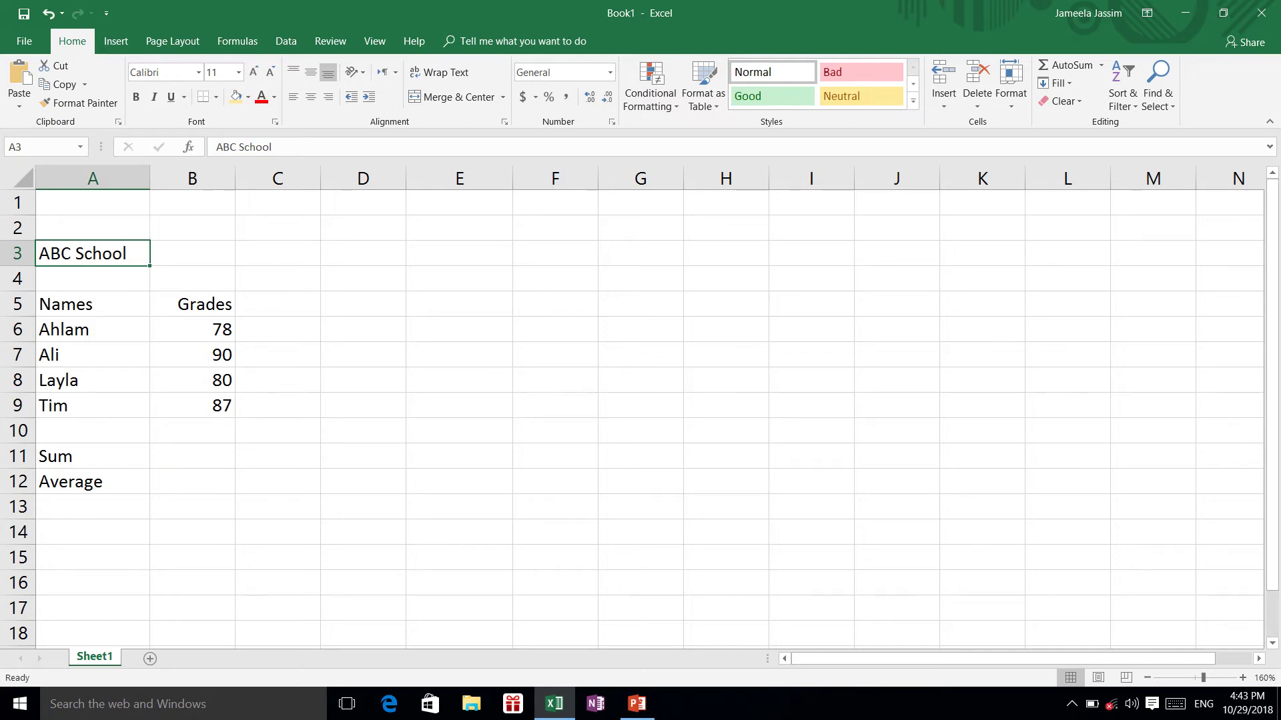
click(192, 304)
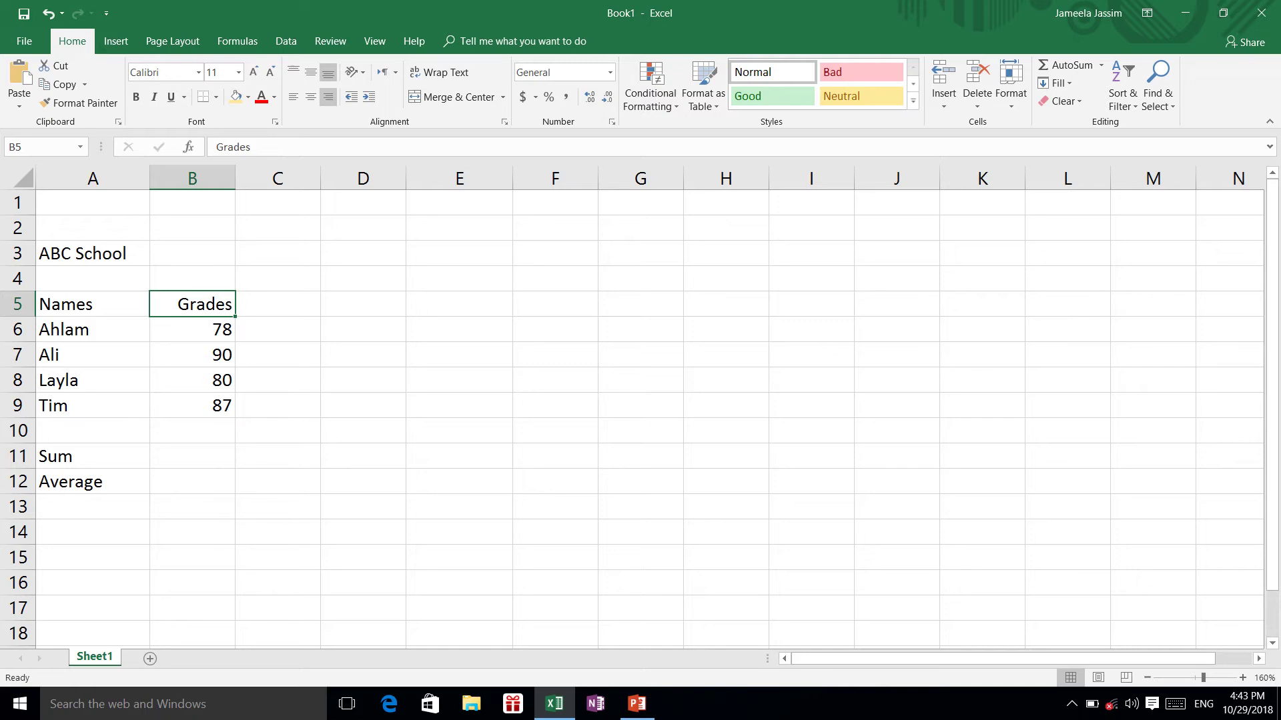
click(92, 253)
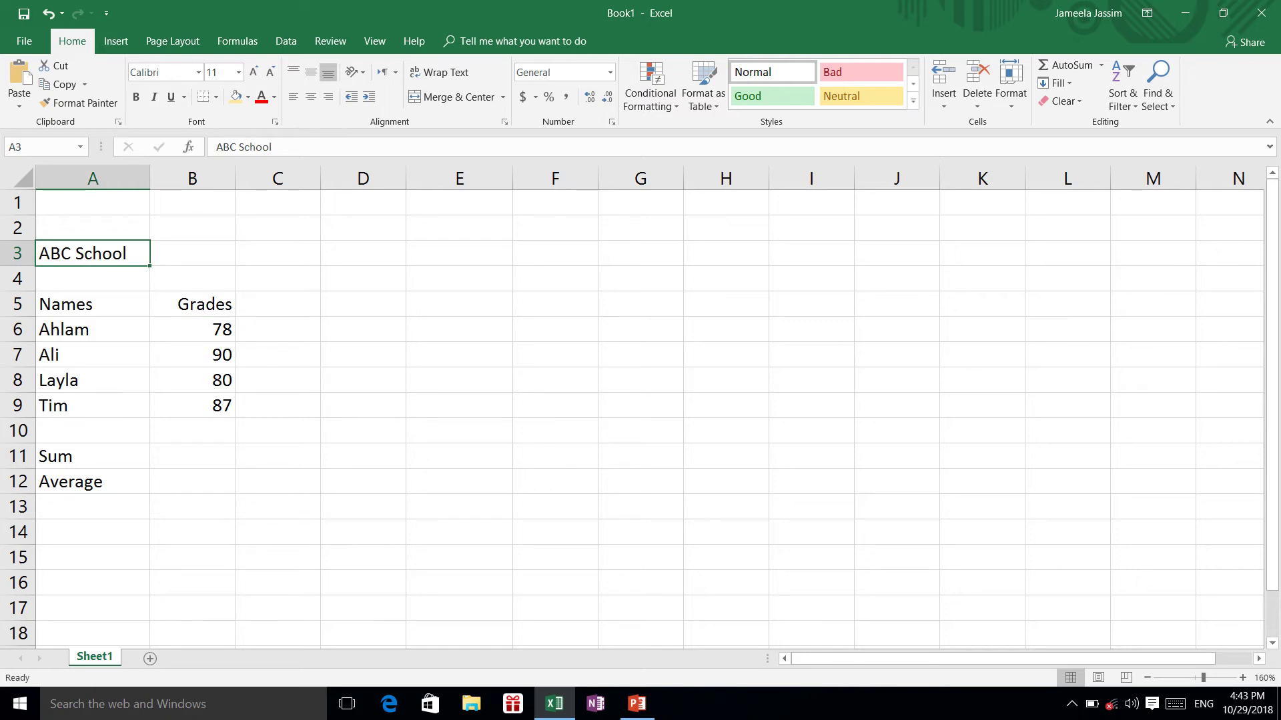
click(92, 304)
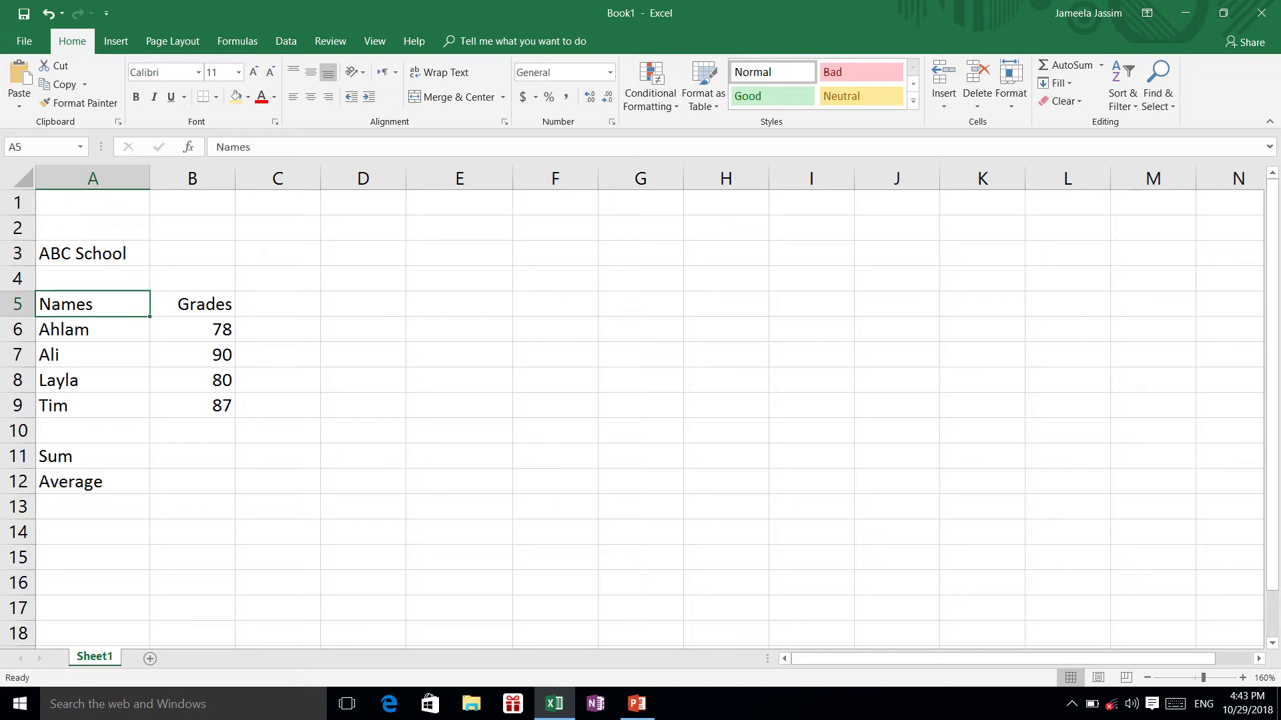
click(92, 253)
click(92, 305)
Step: Set the "ABC School" title in cell A3 to the Arial font at size 16
click(92, 253)
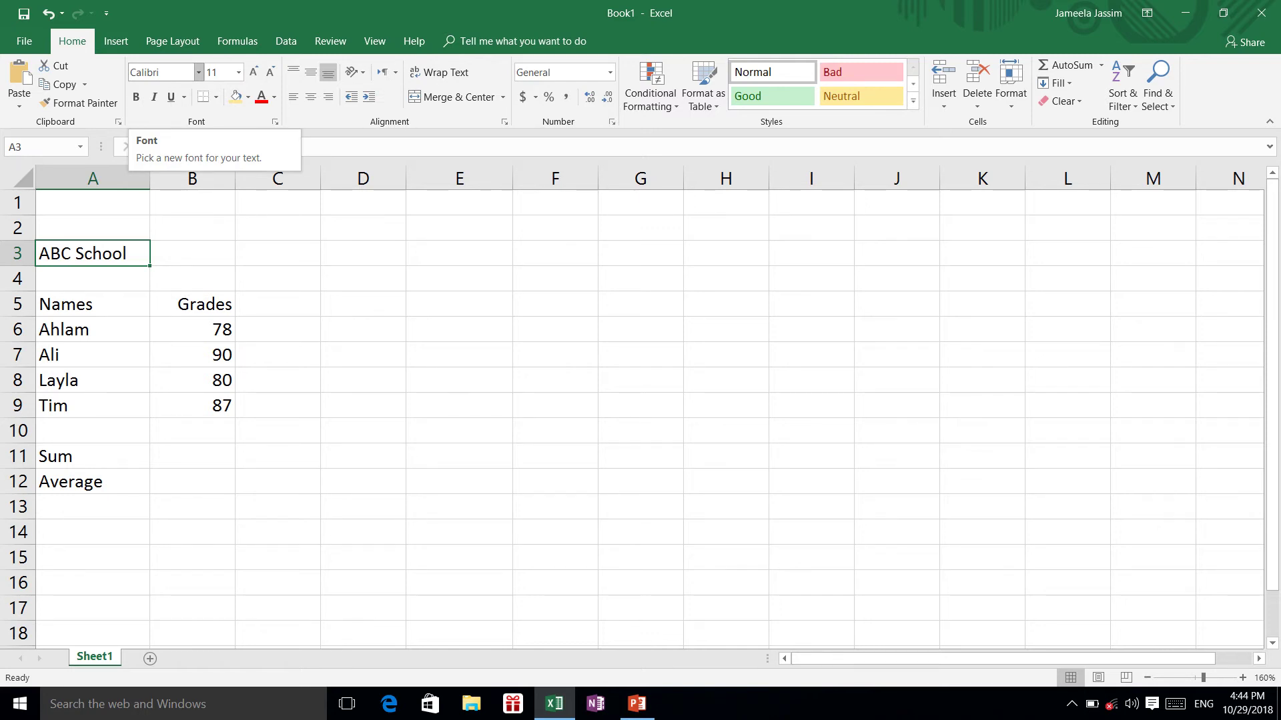
click(198, 72)
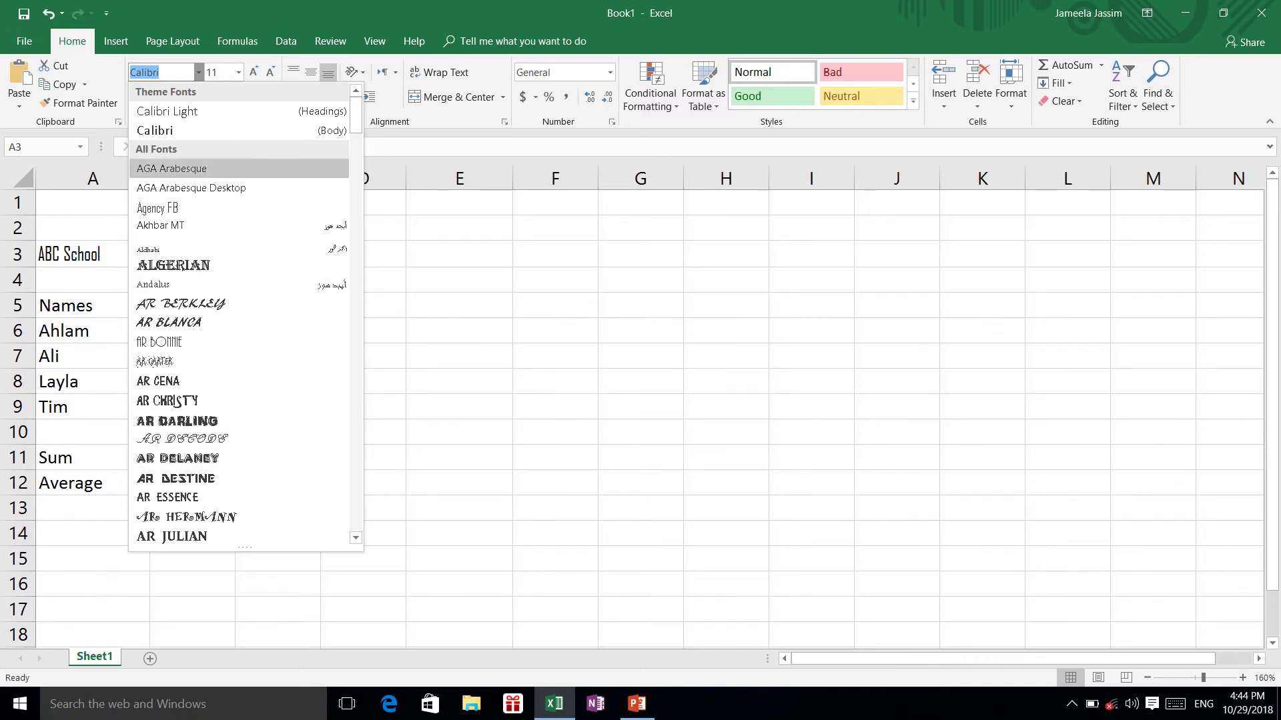
drag(355, 115, 356, 127)
scroll(238, 287, down, 2)
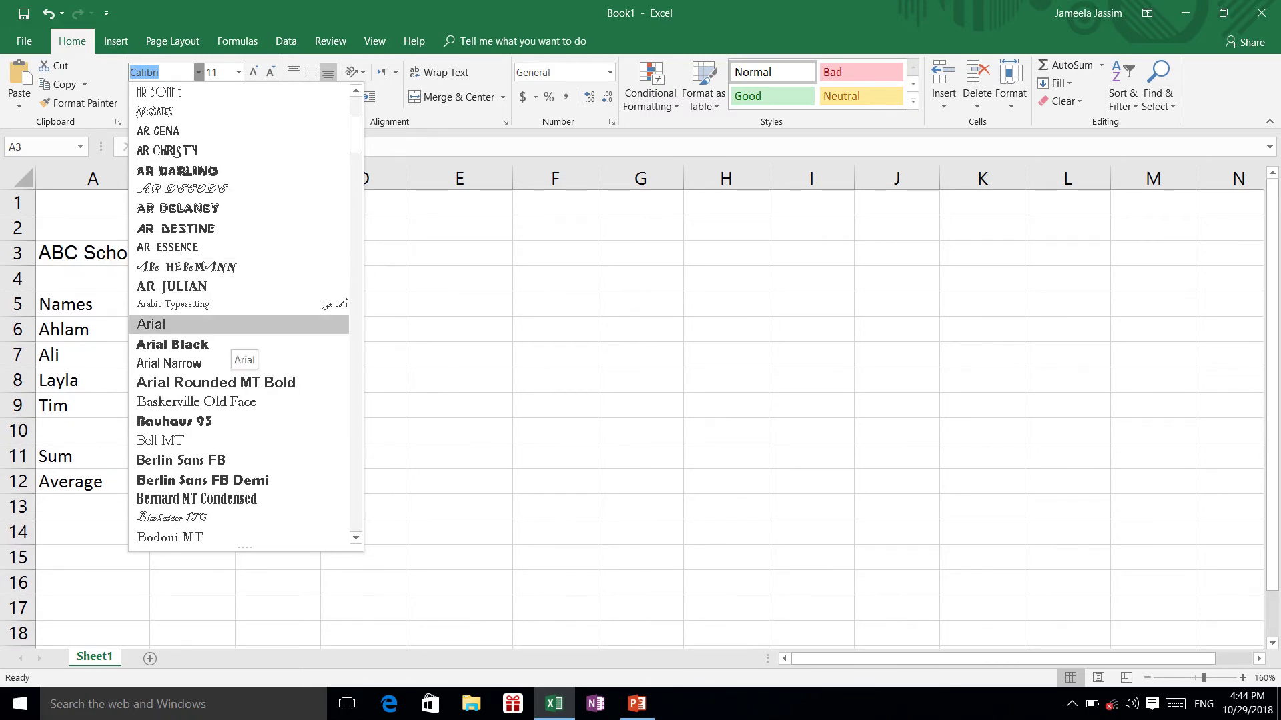
click(233, 325)
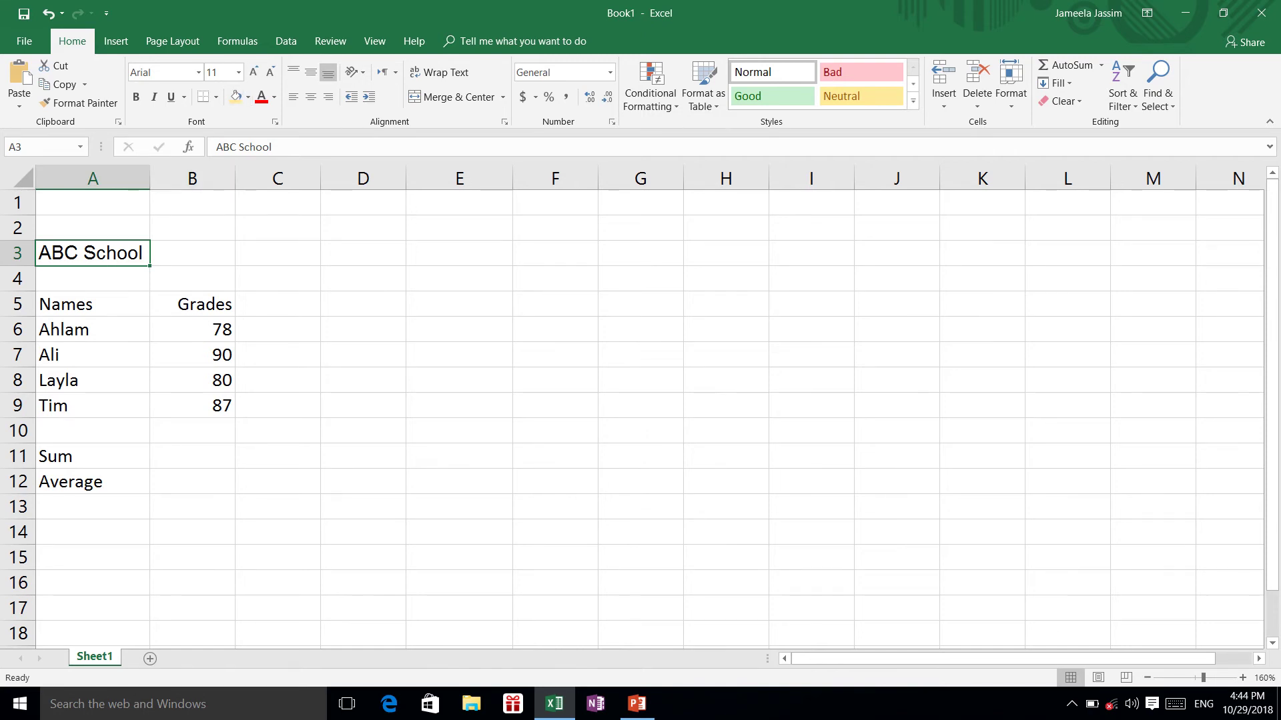
click(239, 72)
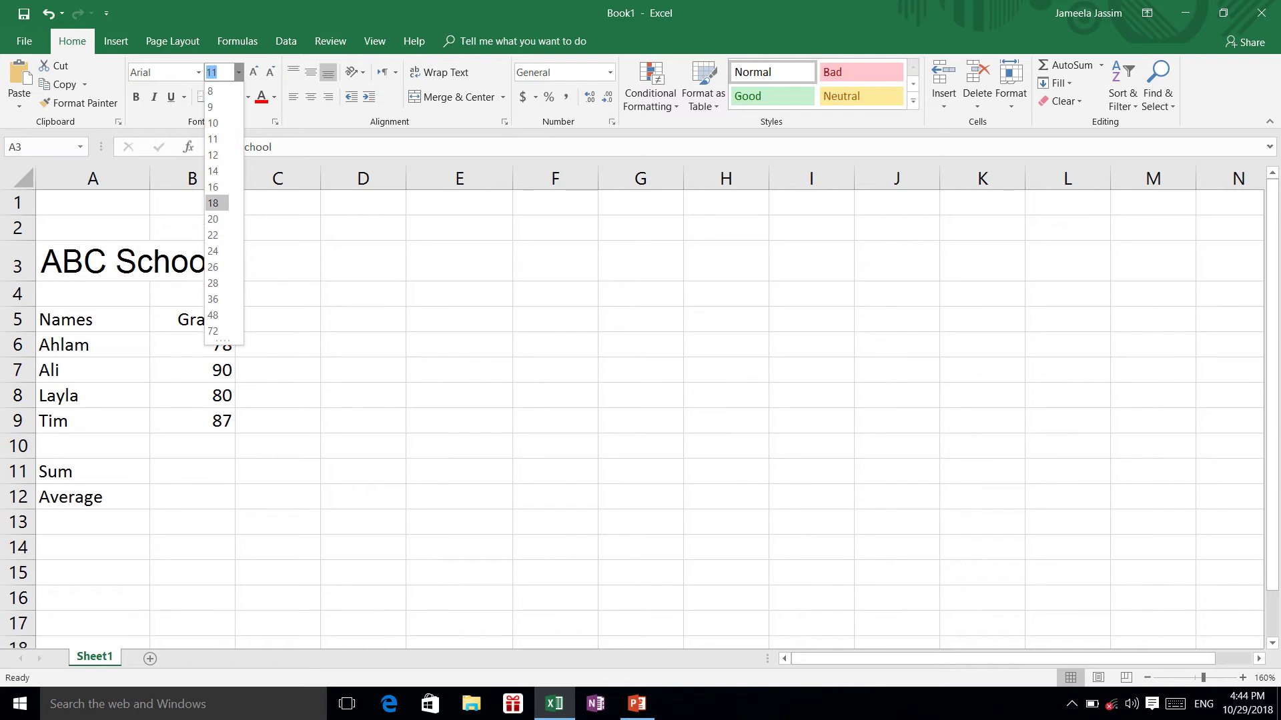
click(216, 186)
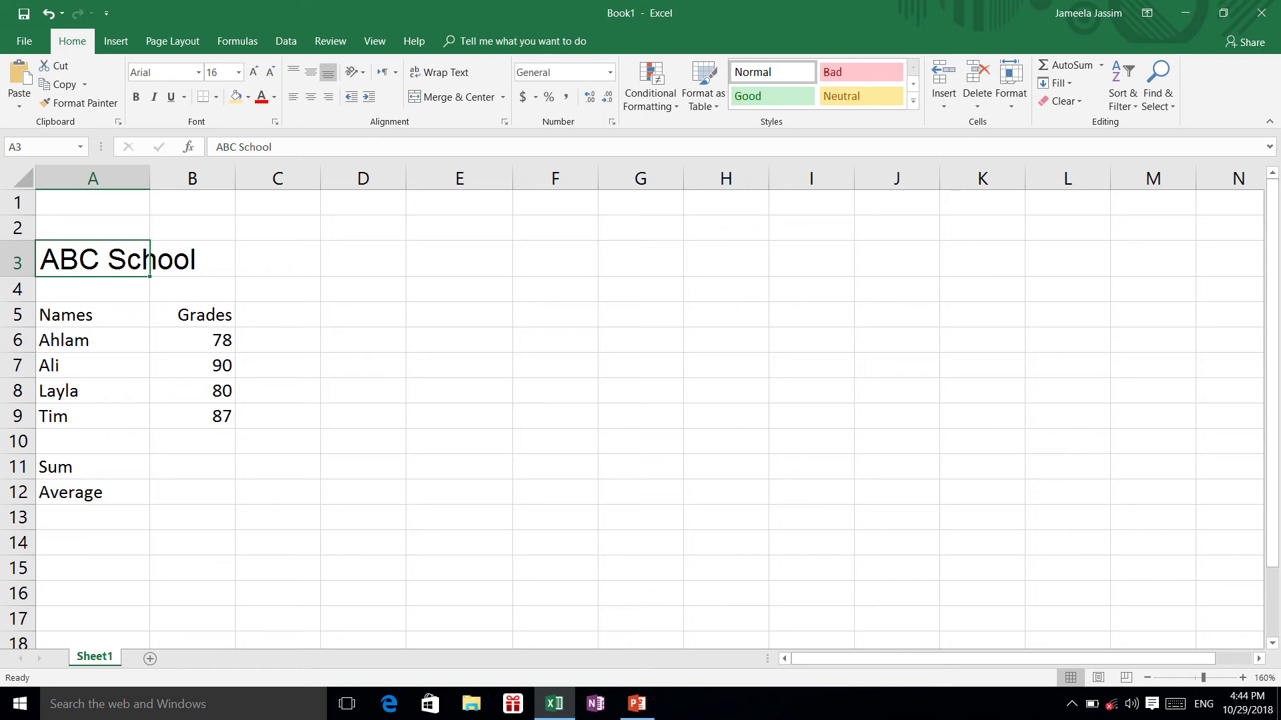
Step: Color the title text in cell A3 Dark Blue and make it bold
click(274, 97)
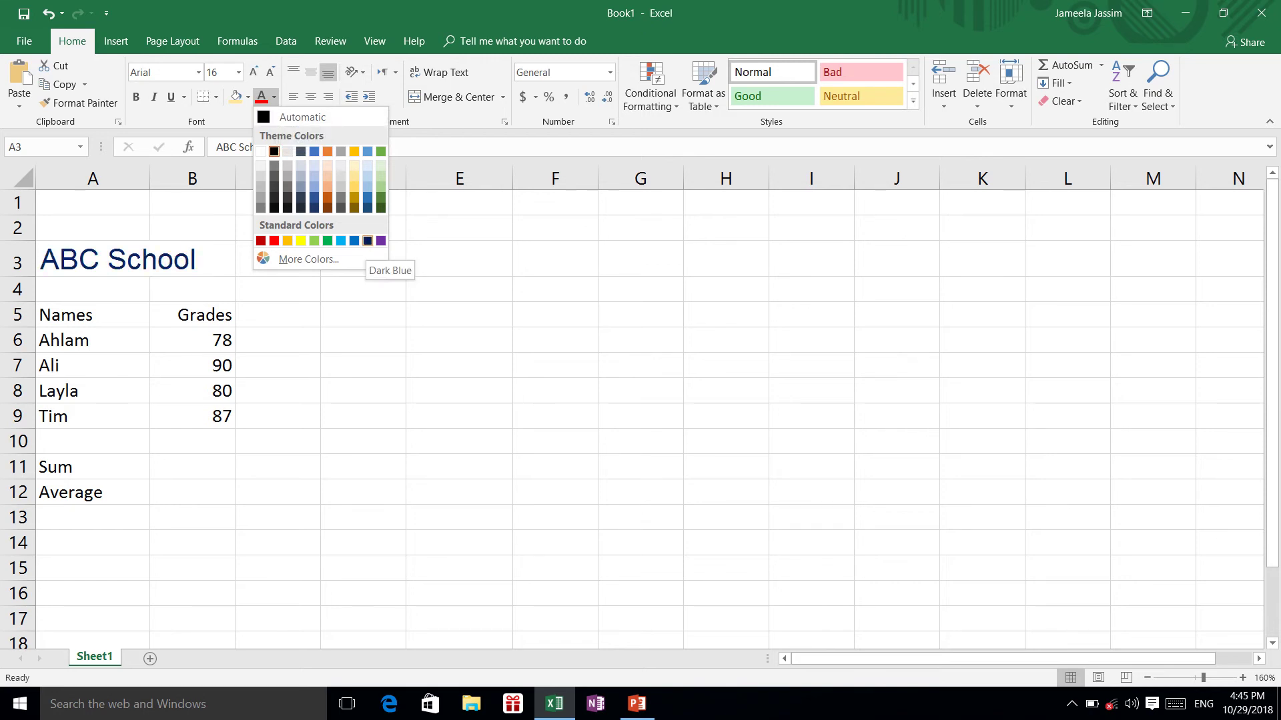
click(368, 241)
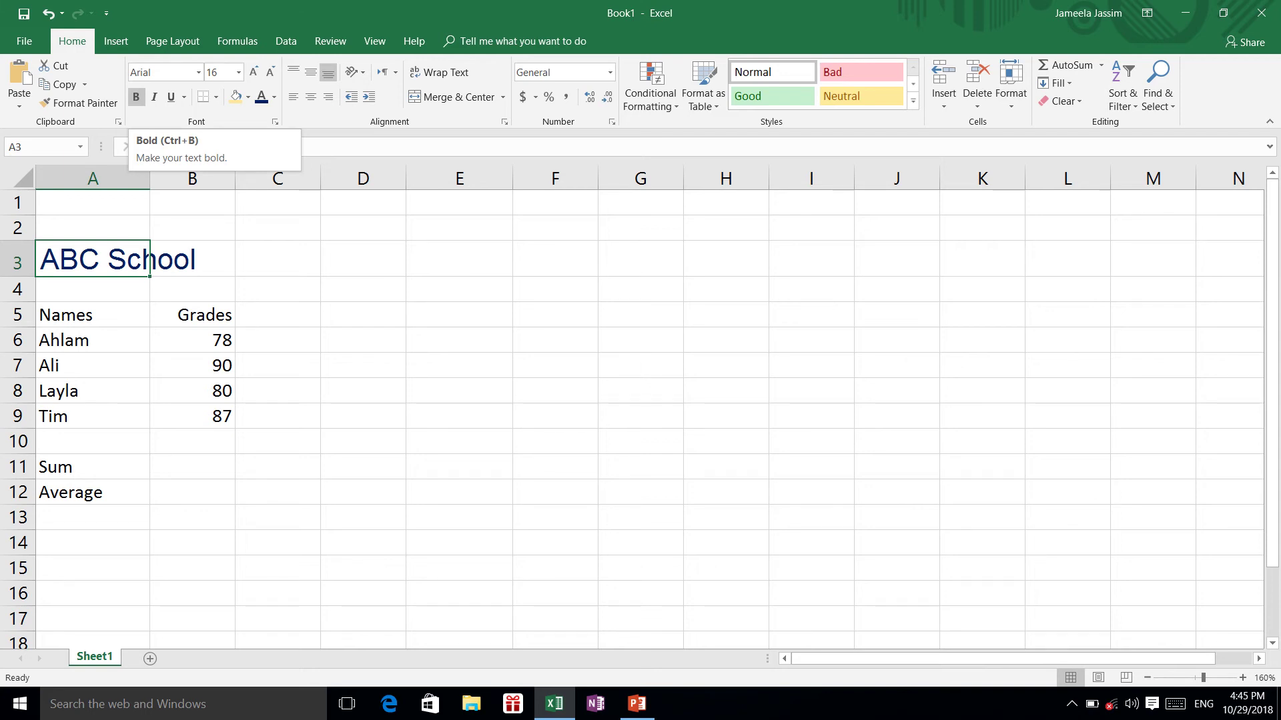
click(135, 97)
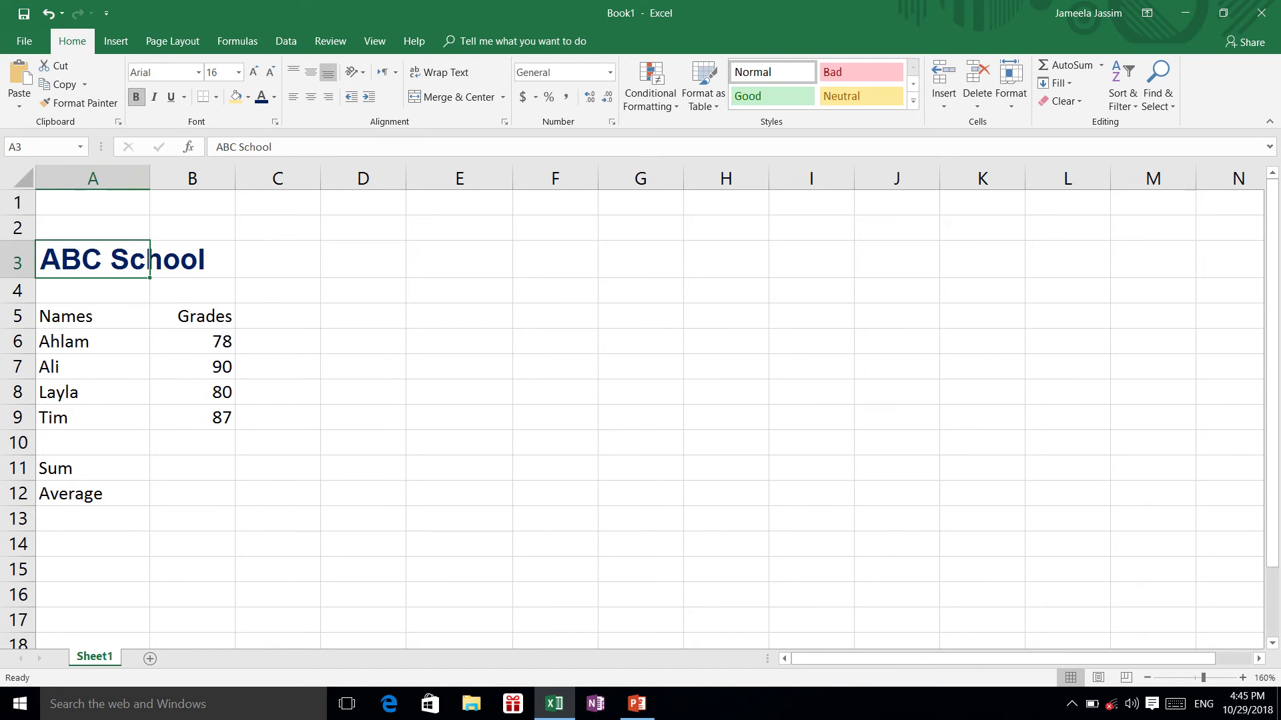
Step: Make the "Names" and "Grades" headings in cells A5 and B5 bold
click(93, 316)
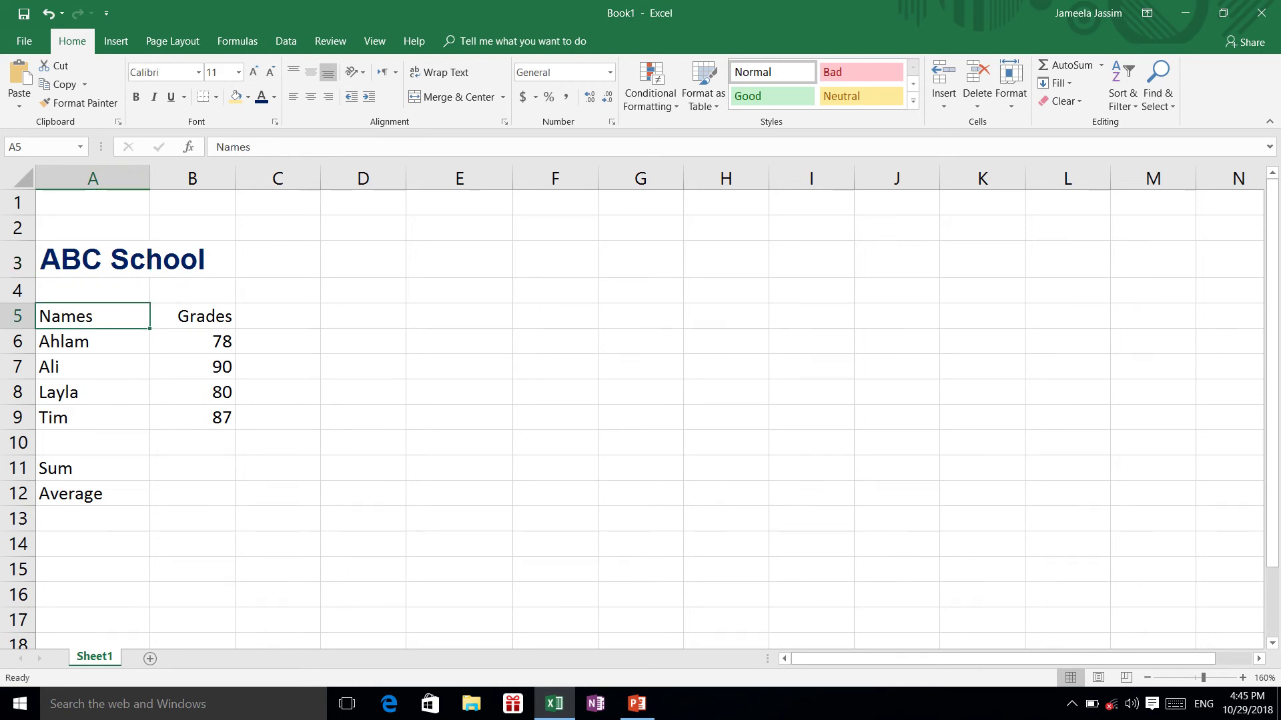
key(shift+Right)
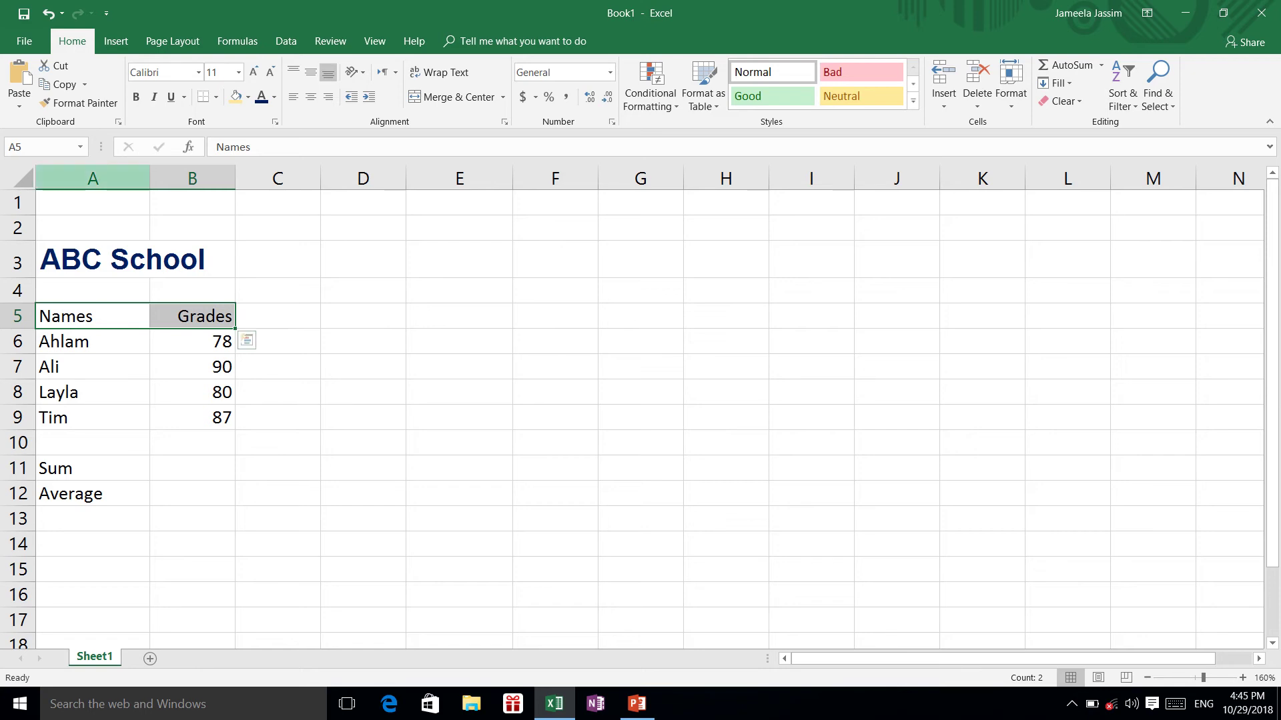
key(ctrl+b)
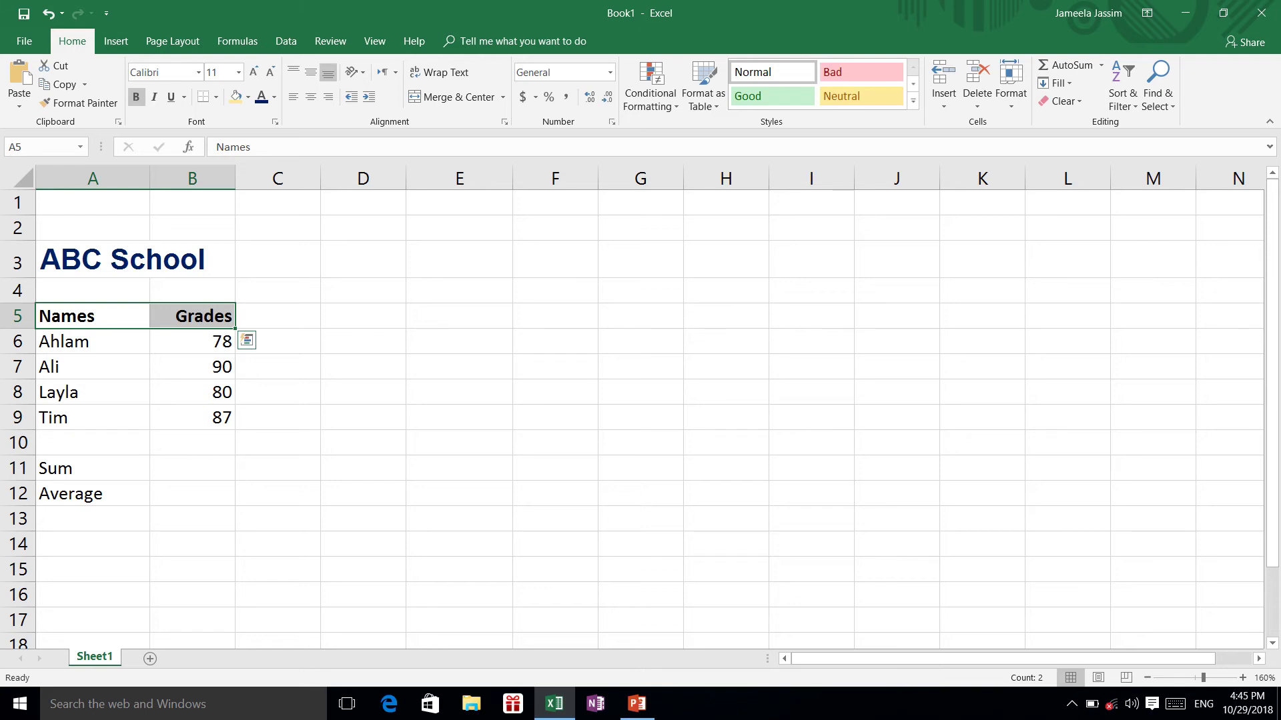
click(93, 341)
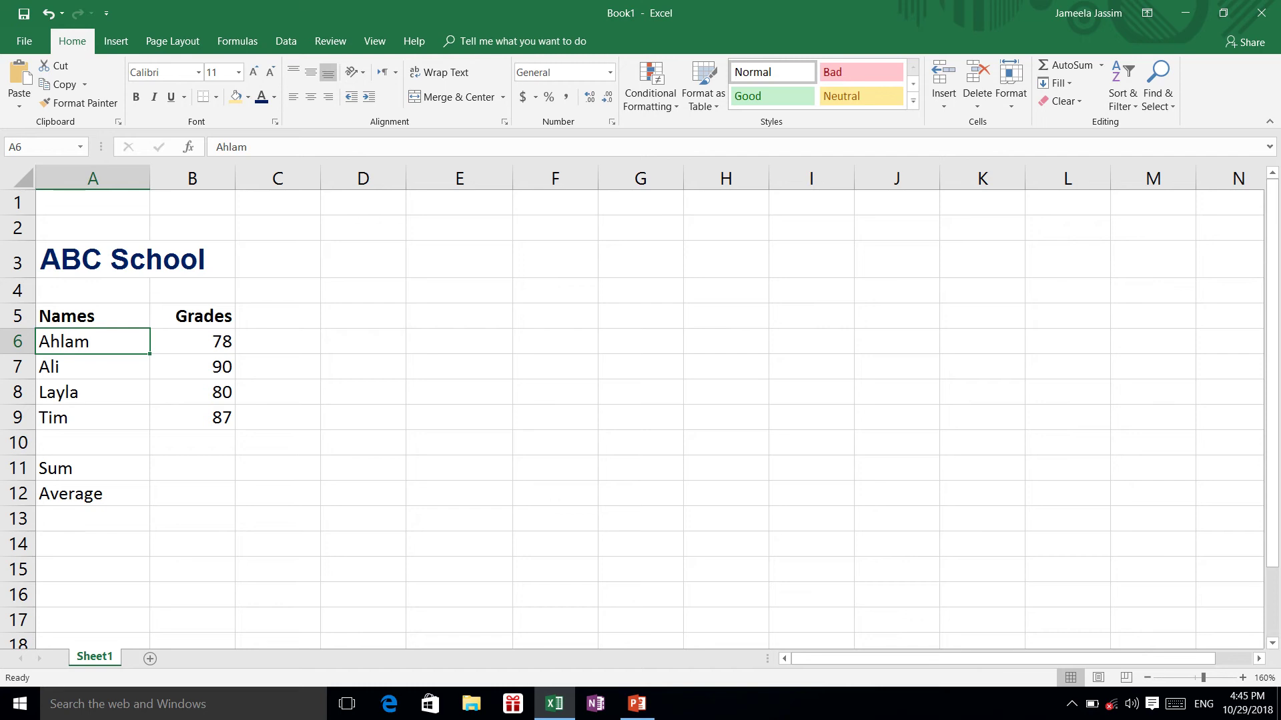
Step: Fill the names and grades table, cells A5 to B9, with Orange, Accent 2, Lighter 60%
drag(92, 315, 192, 418)
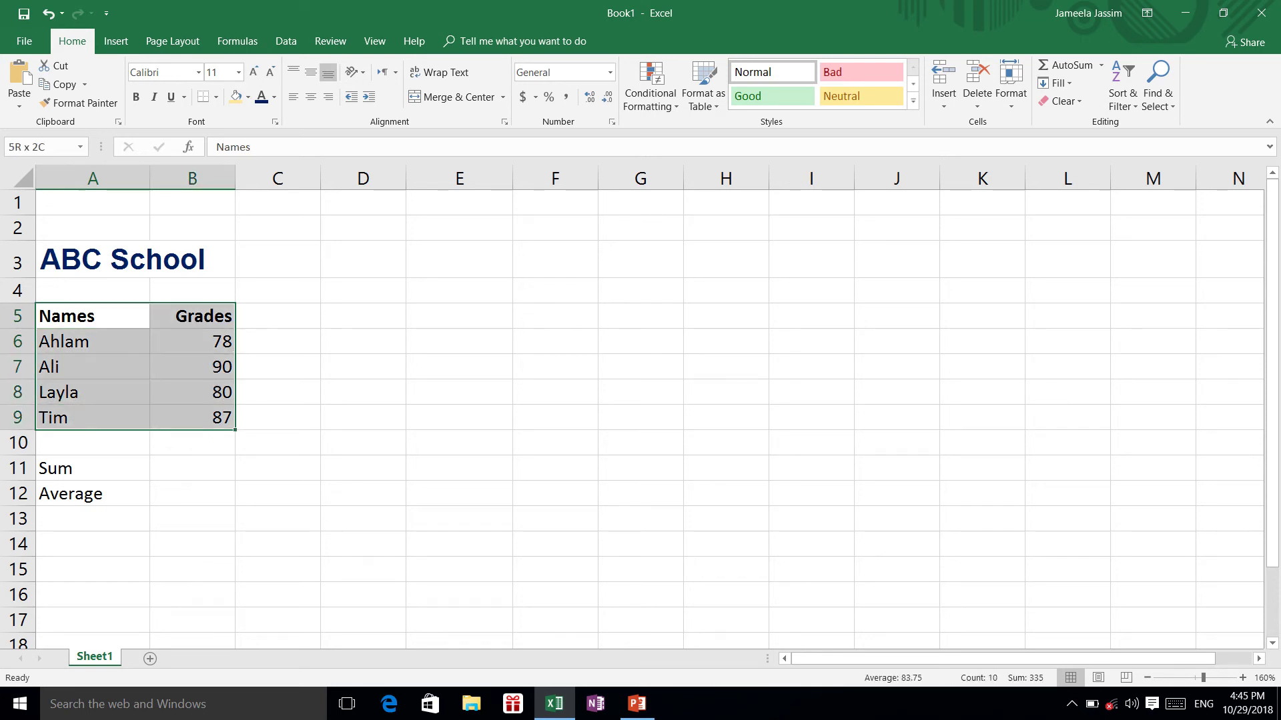
click(251, 147)
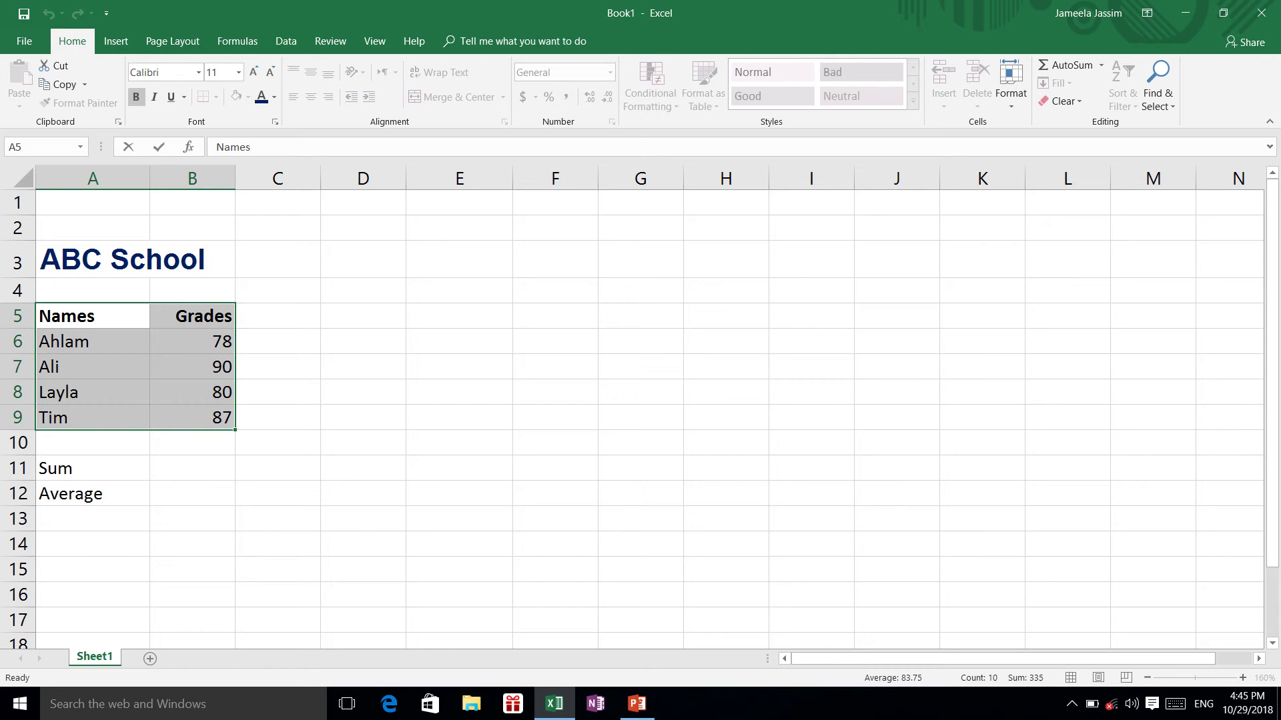
key(Escape)
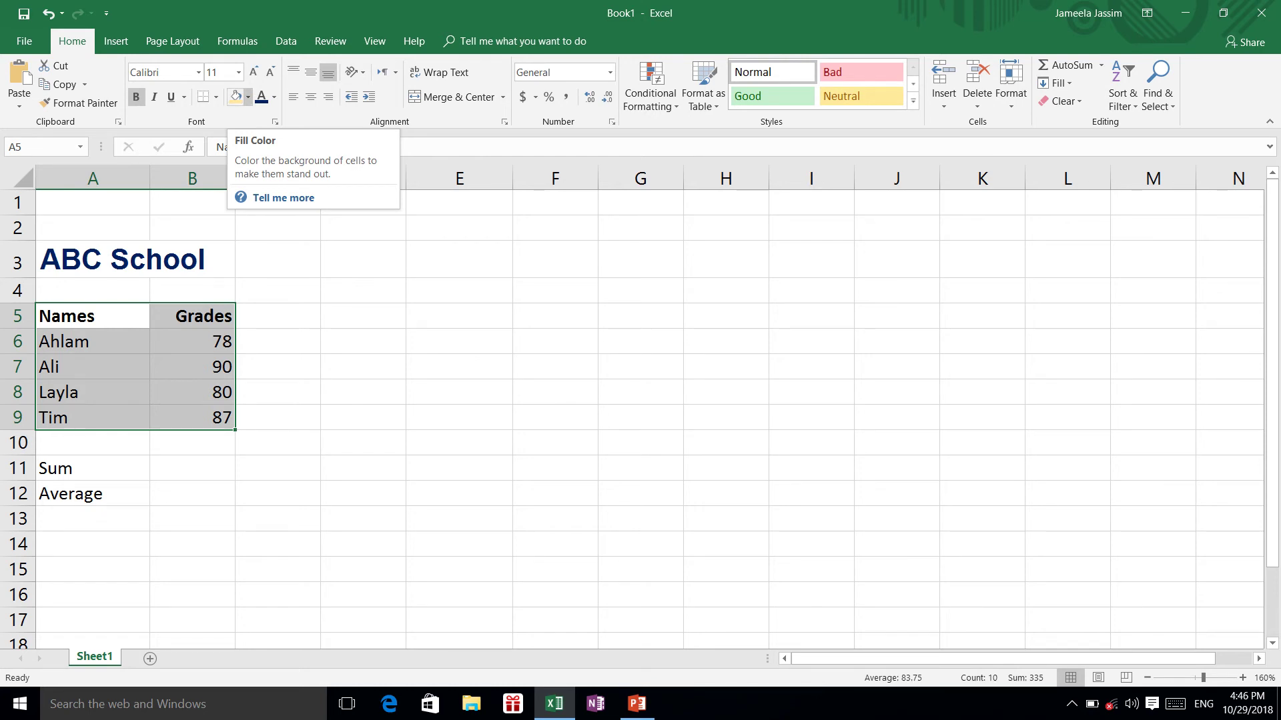
click(247, 97)
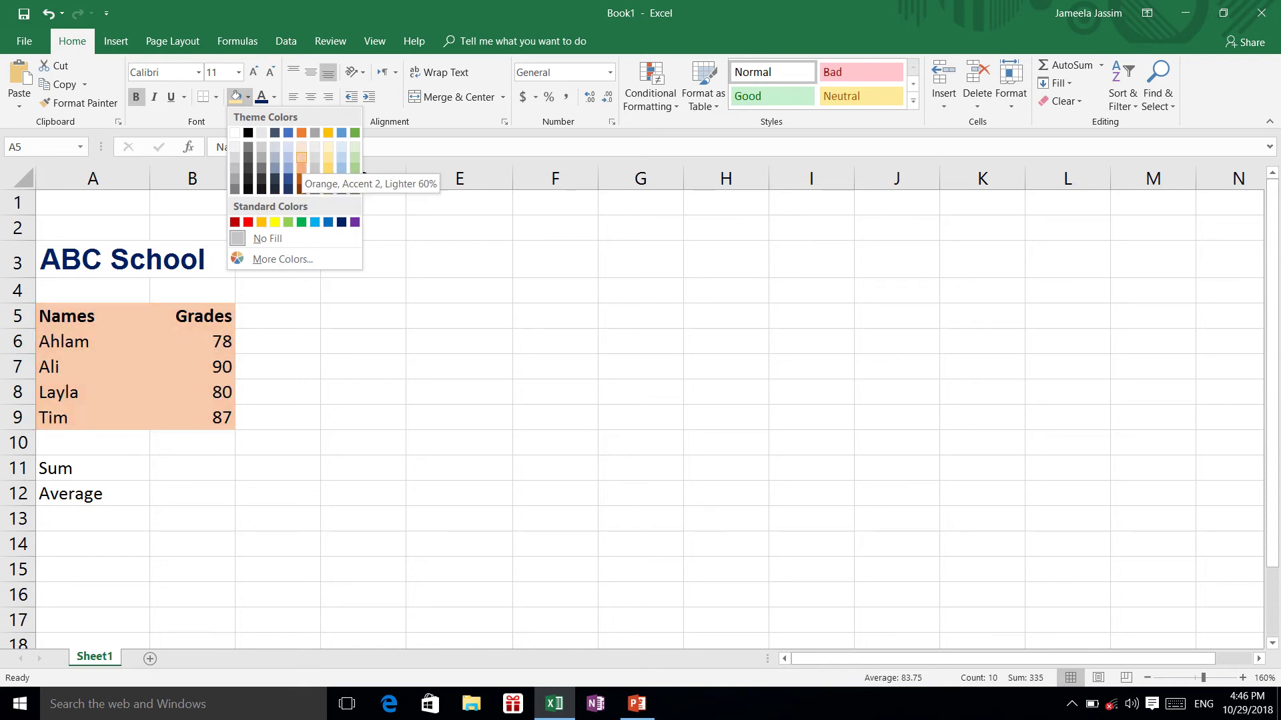
click(302, 158)
click(192, 341)
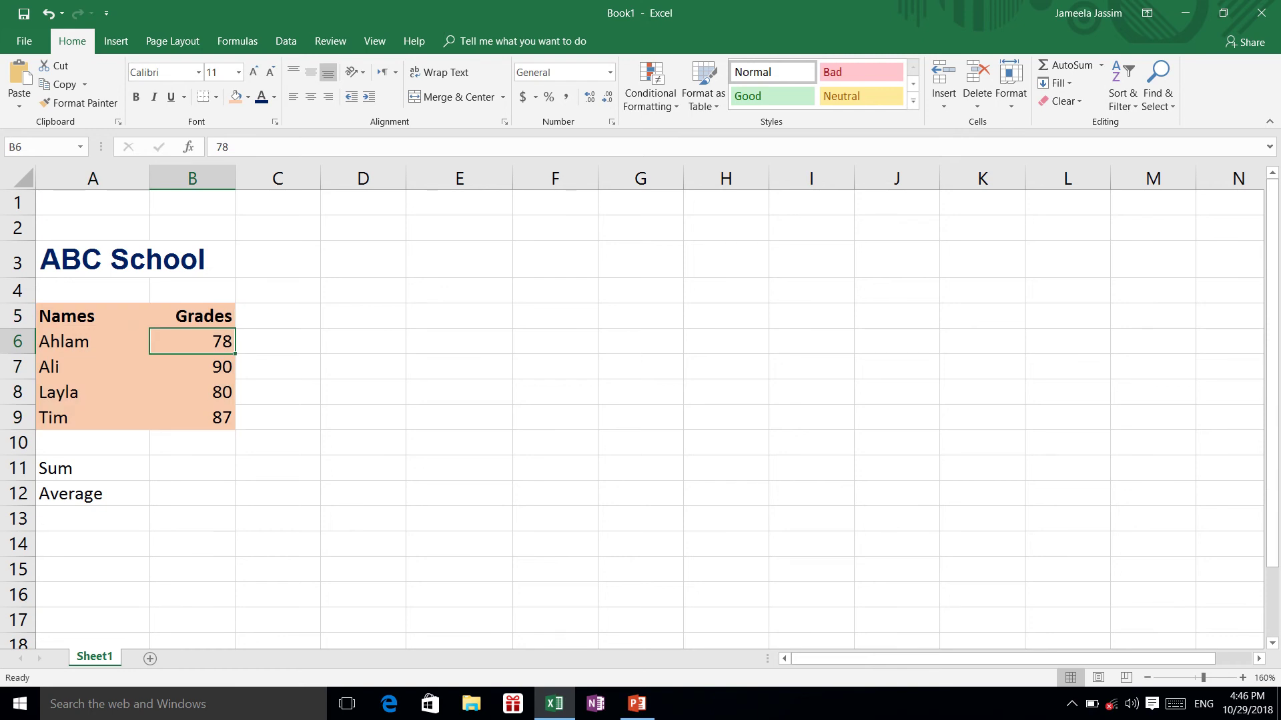
Step: Make the "Sum" and "Average" row labels in cells A11 and A12 bold
drag(93, 468, 93, 493)
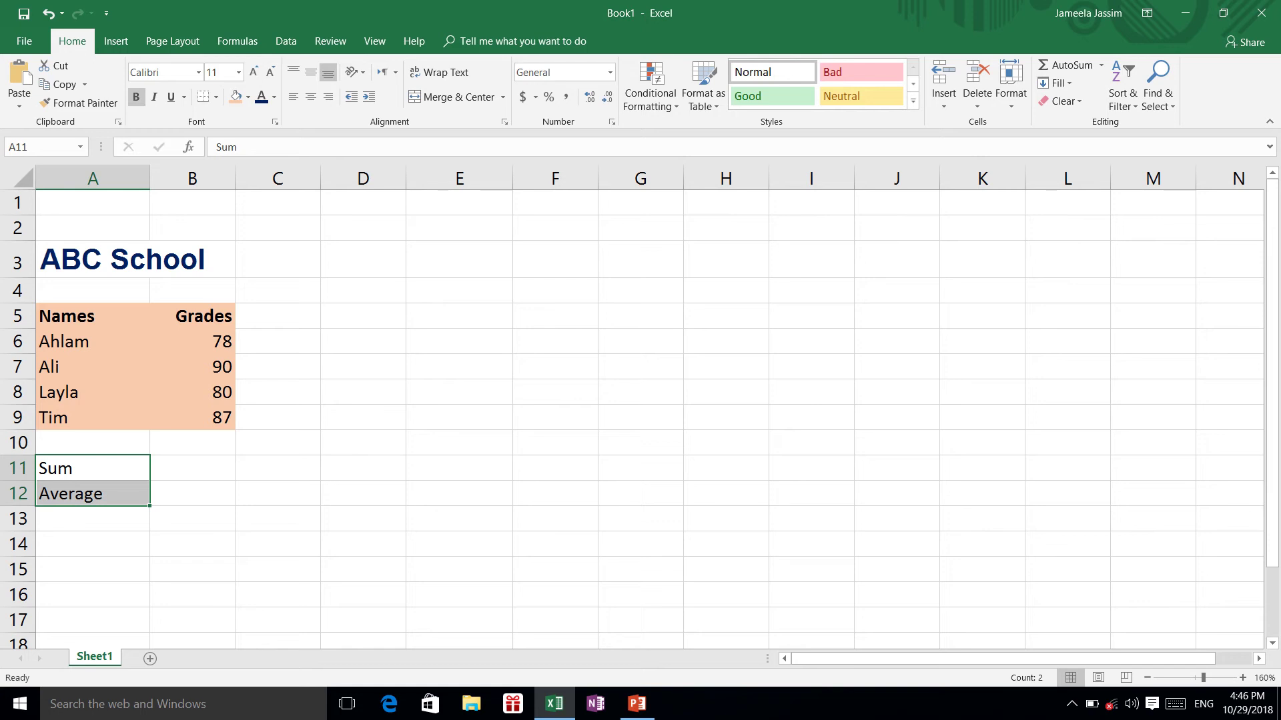
click(136, 97)
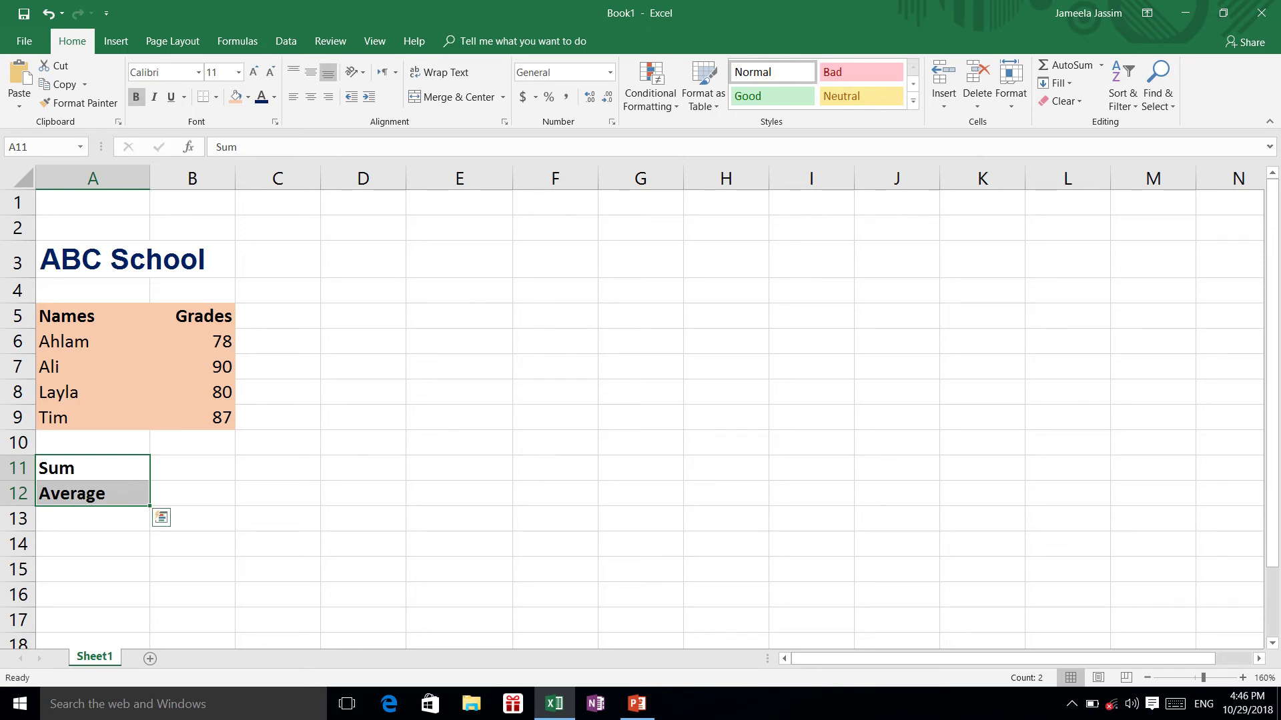
Step: Total the grades in cell B11 with the formula =SUM(B6:B9) and check the formula
click(193, 468)
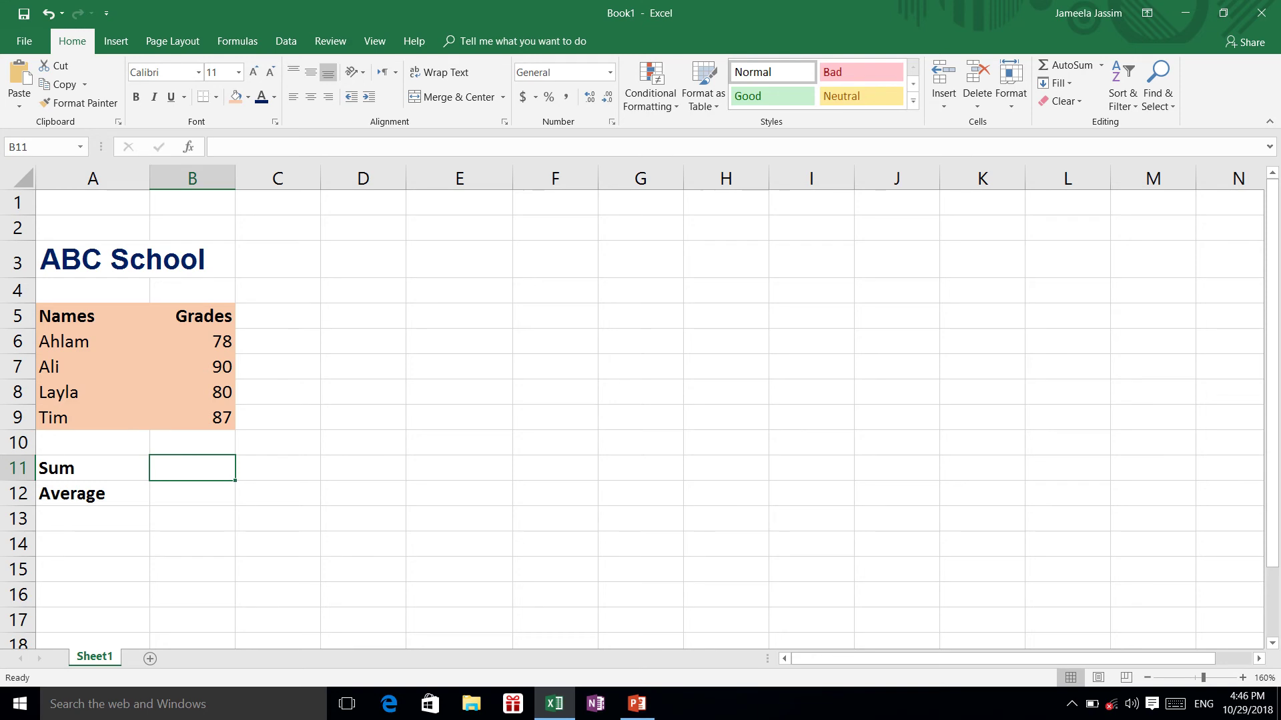
text(=)
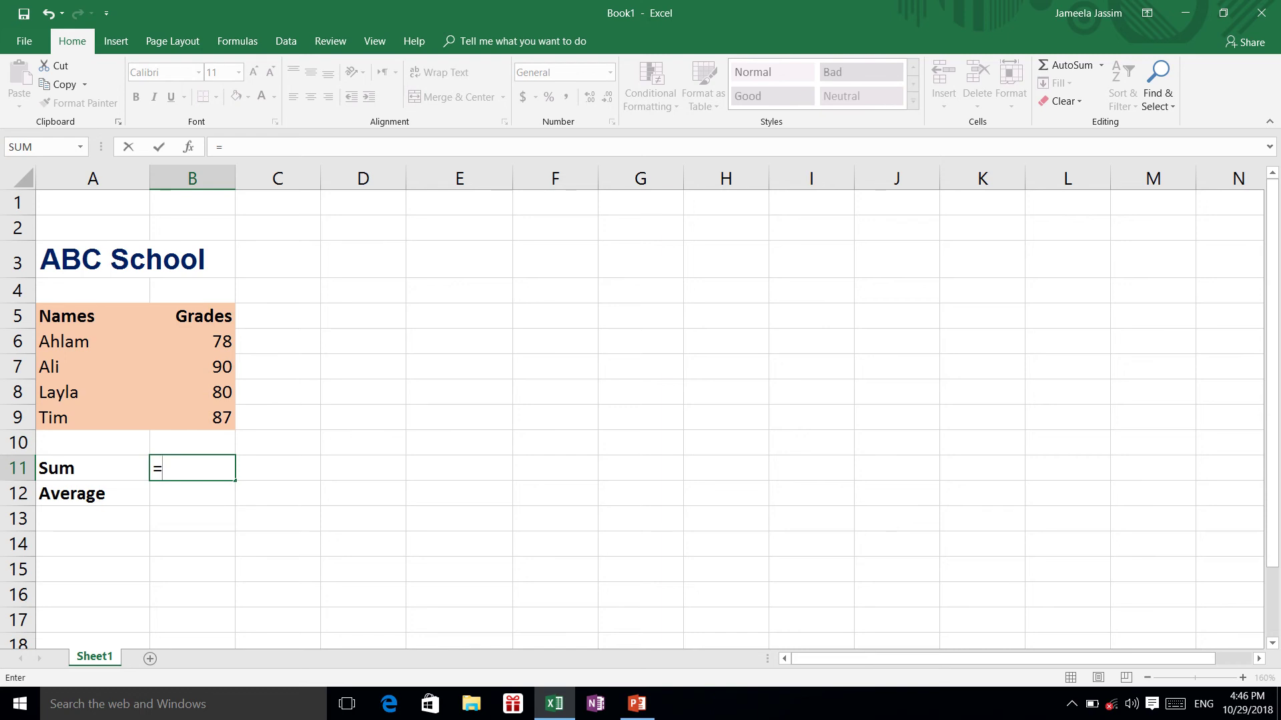
text(sum)
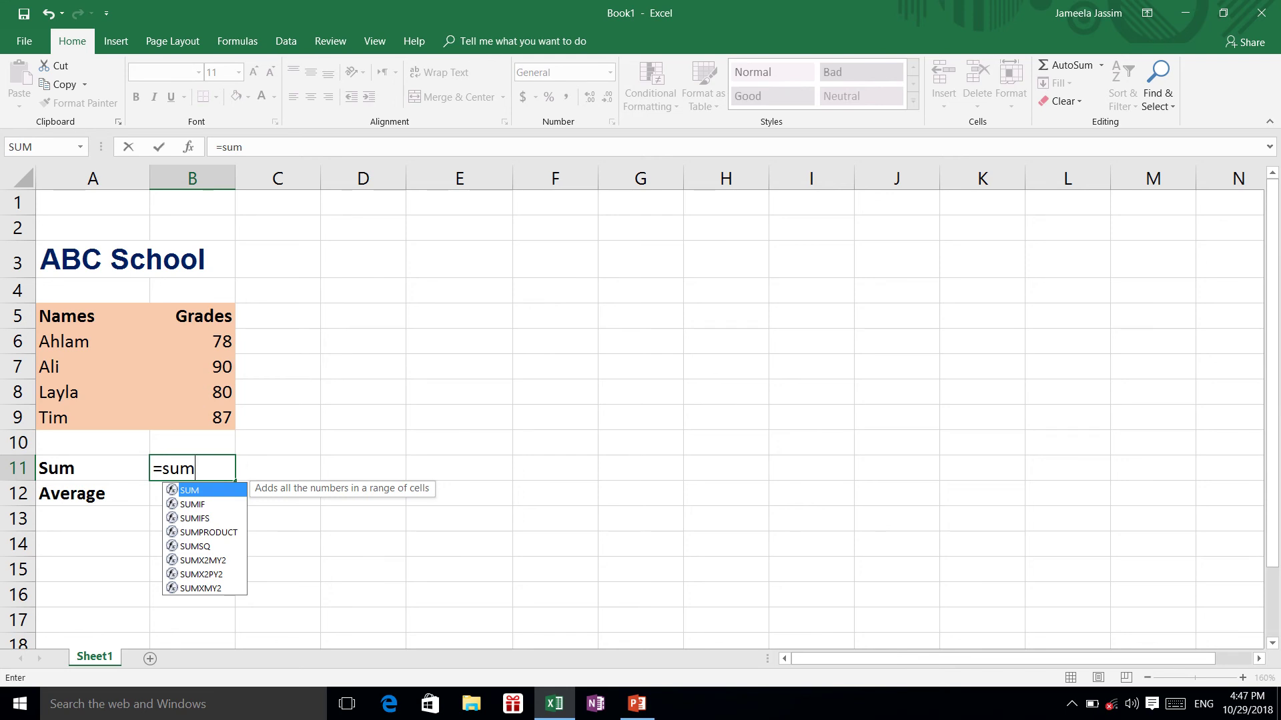
text(()
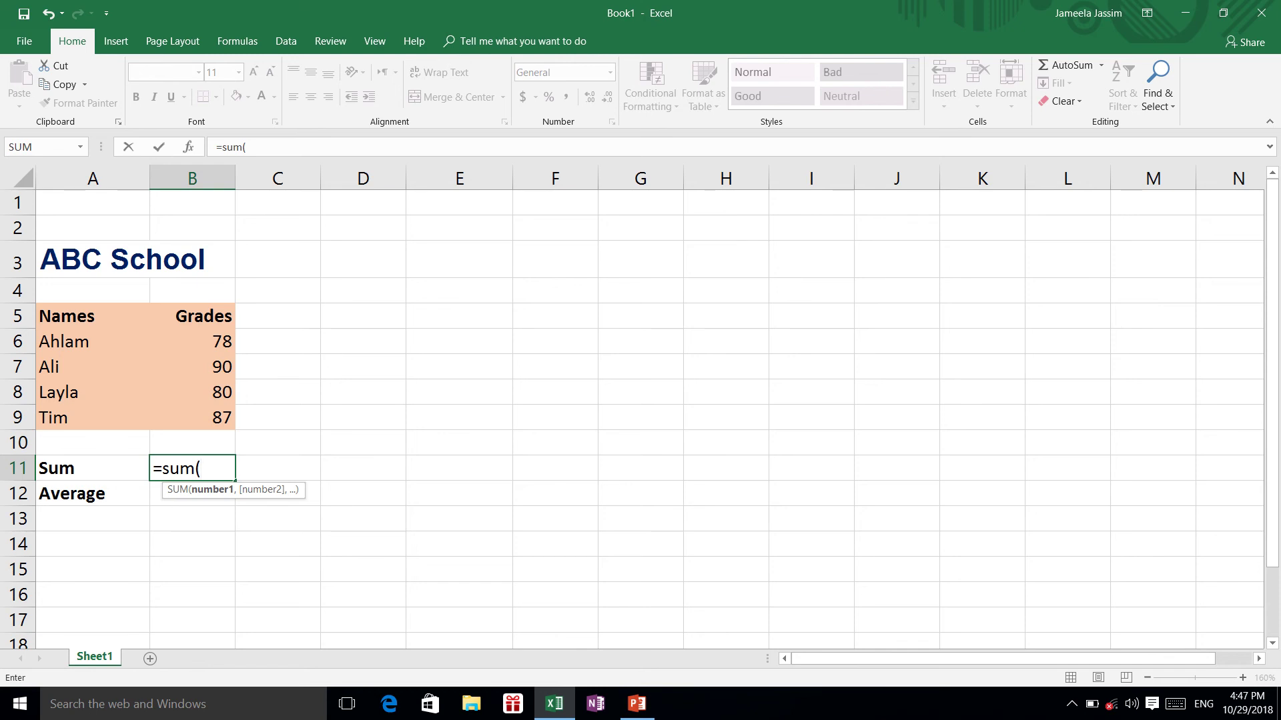
drag(201, 342, 200, 419)
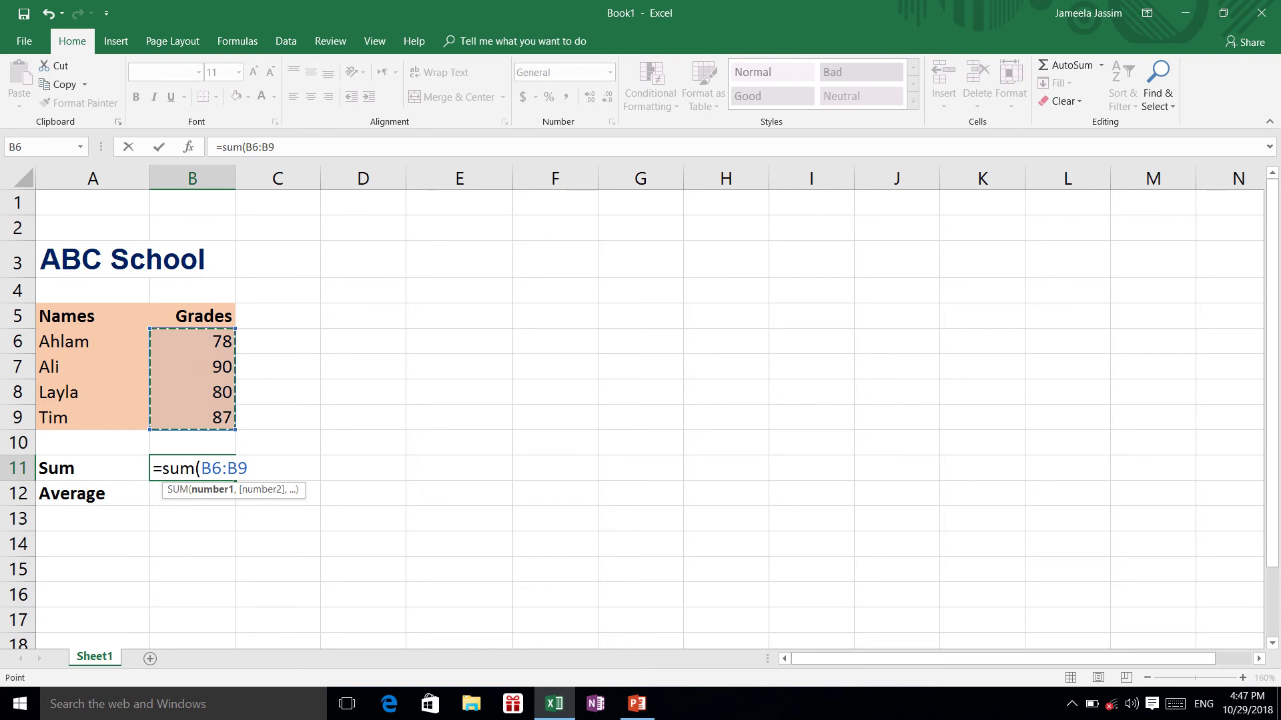
text())
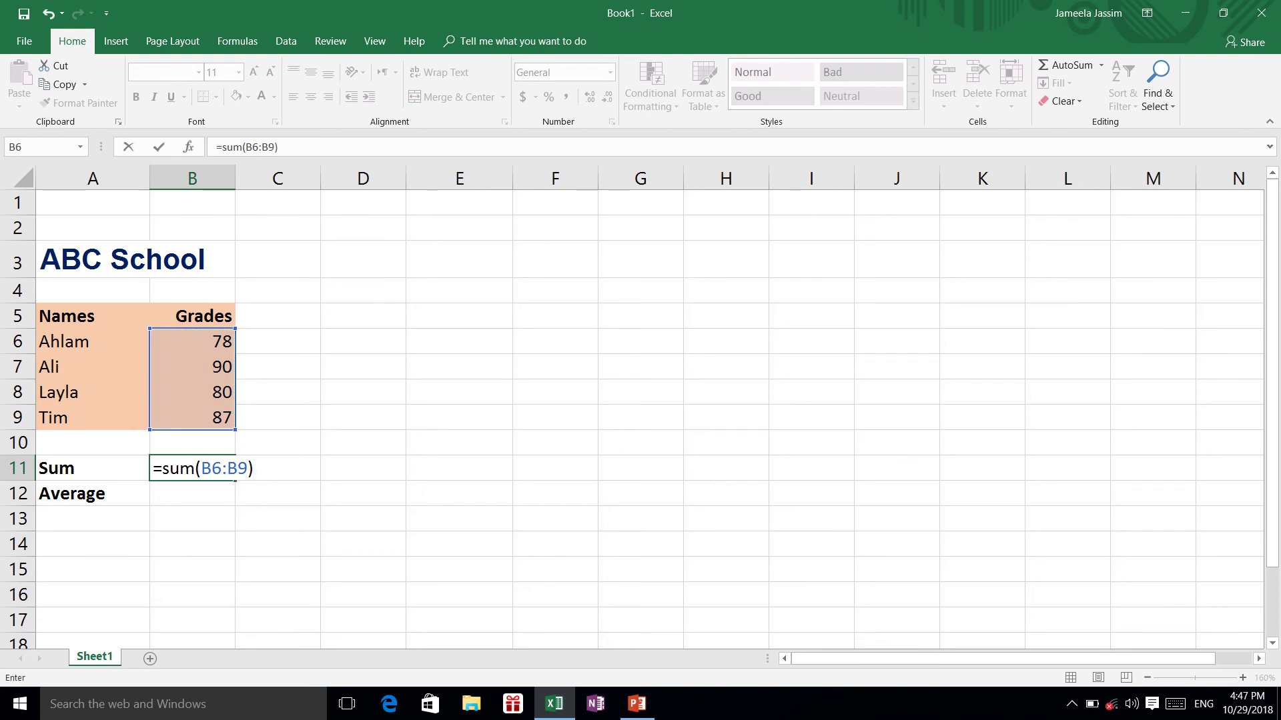
key(Return)
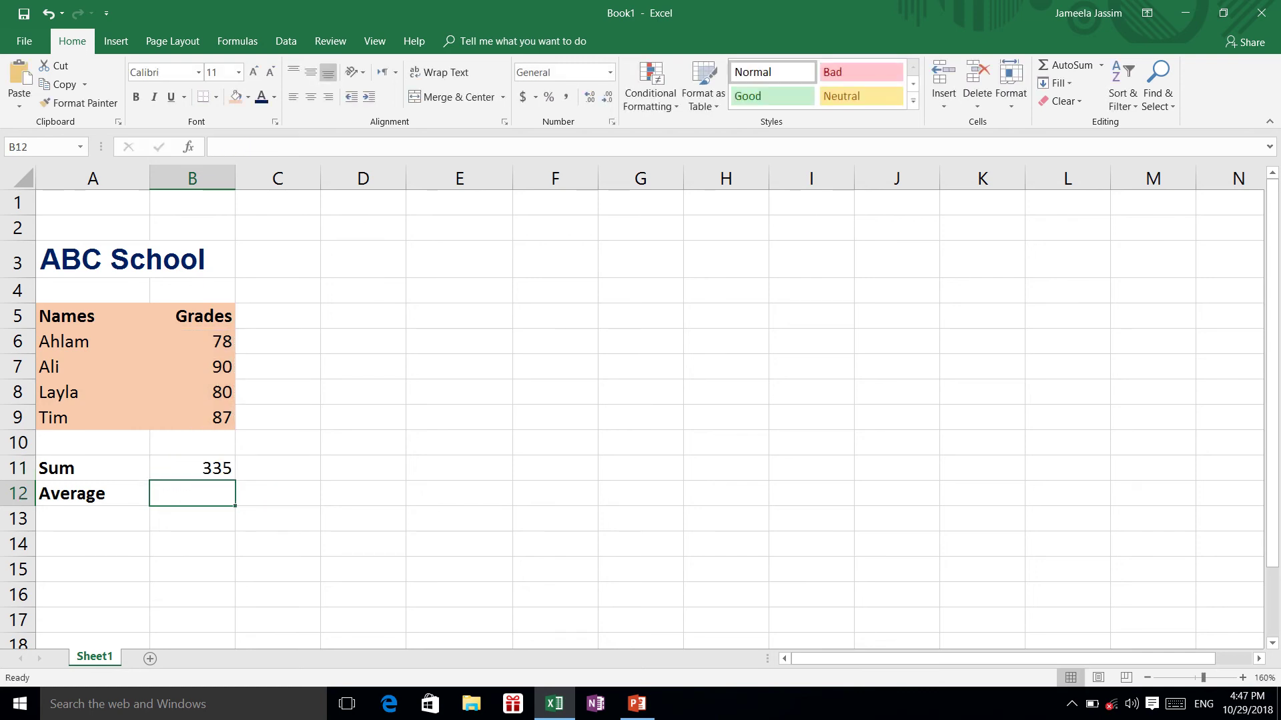
click(192, 468)
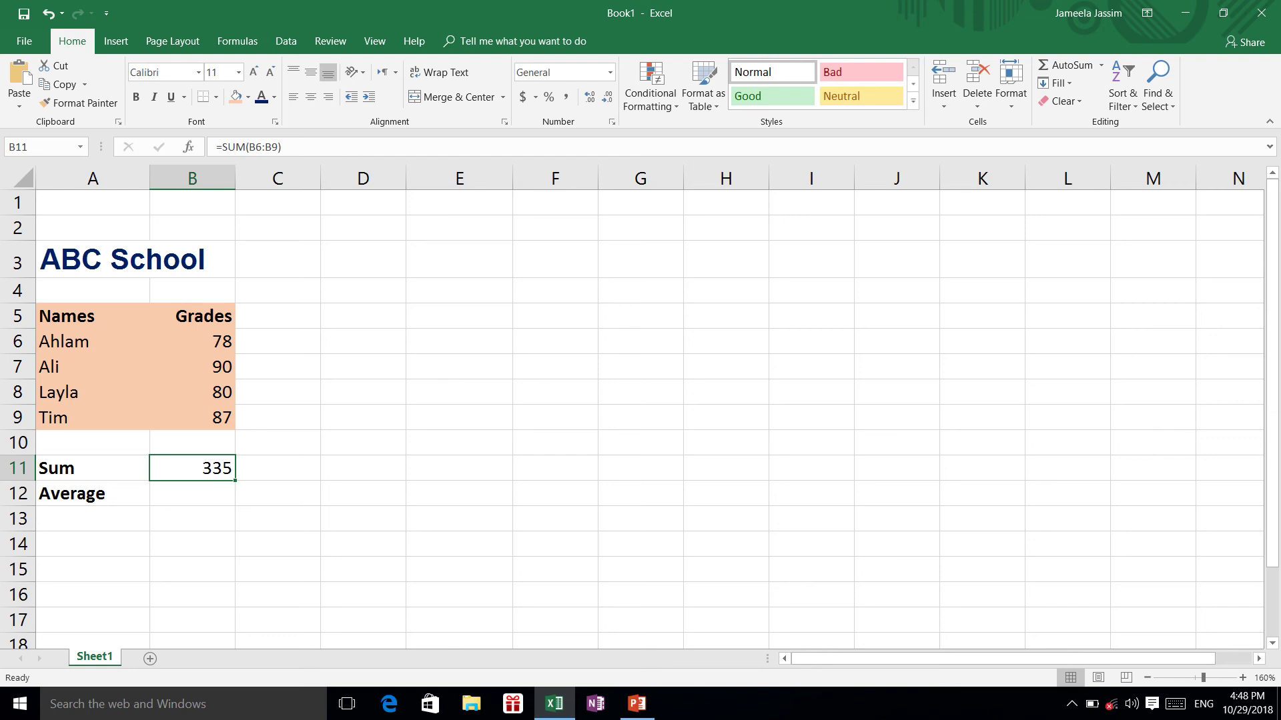
Step: Average the grades in cell B12 with the formula =AVERAGE(B6:B9) and check the formulas in B12 and B11
click(192, 493)
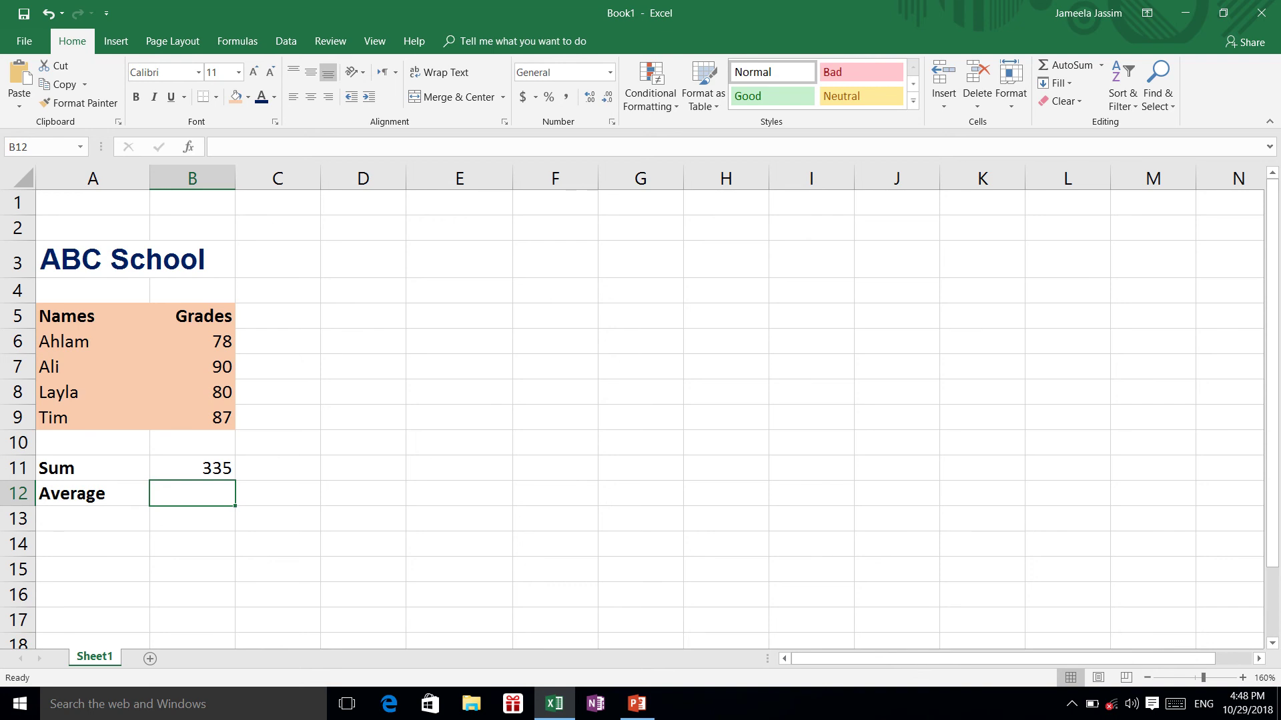
text(=)
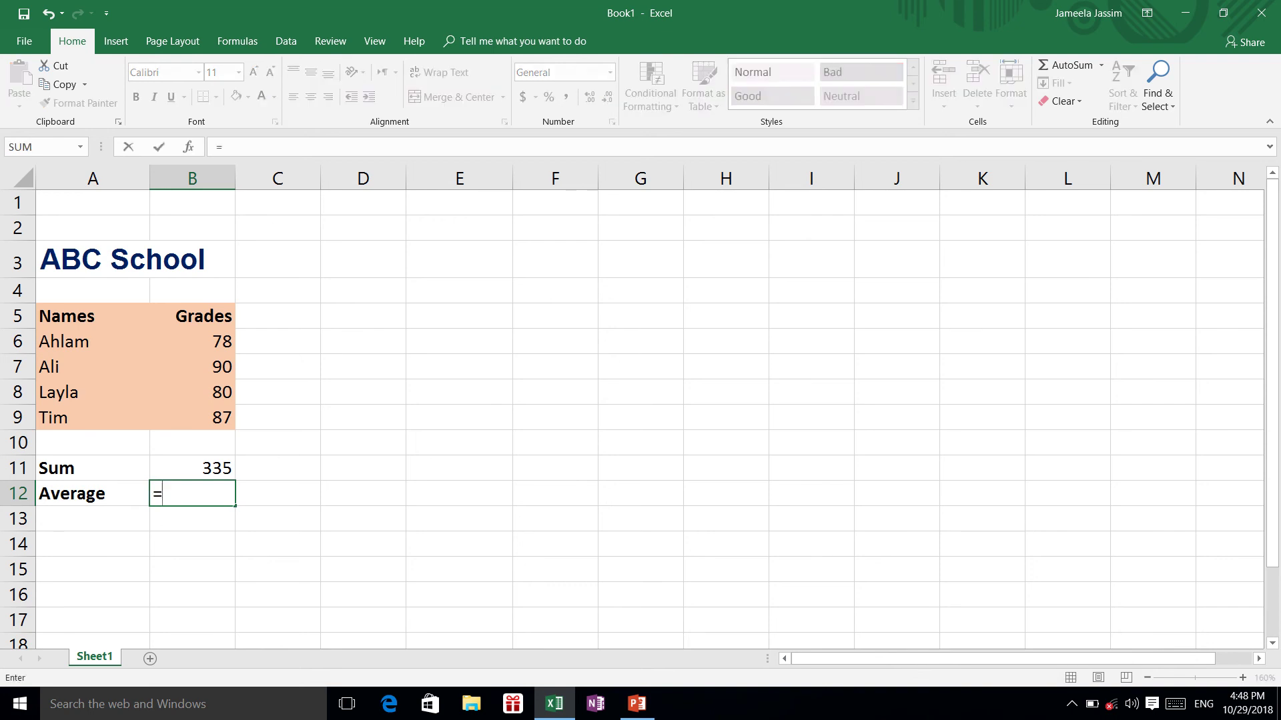
text(average)
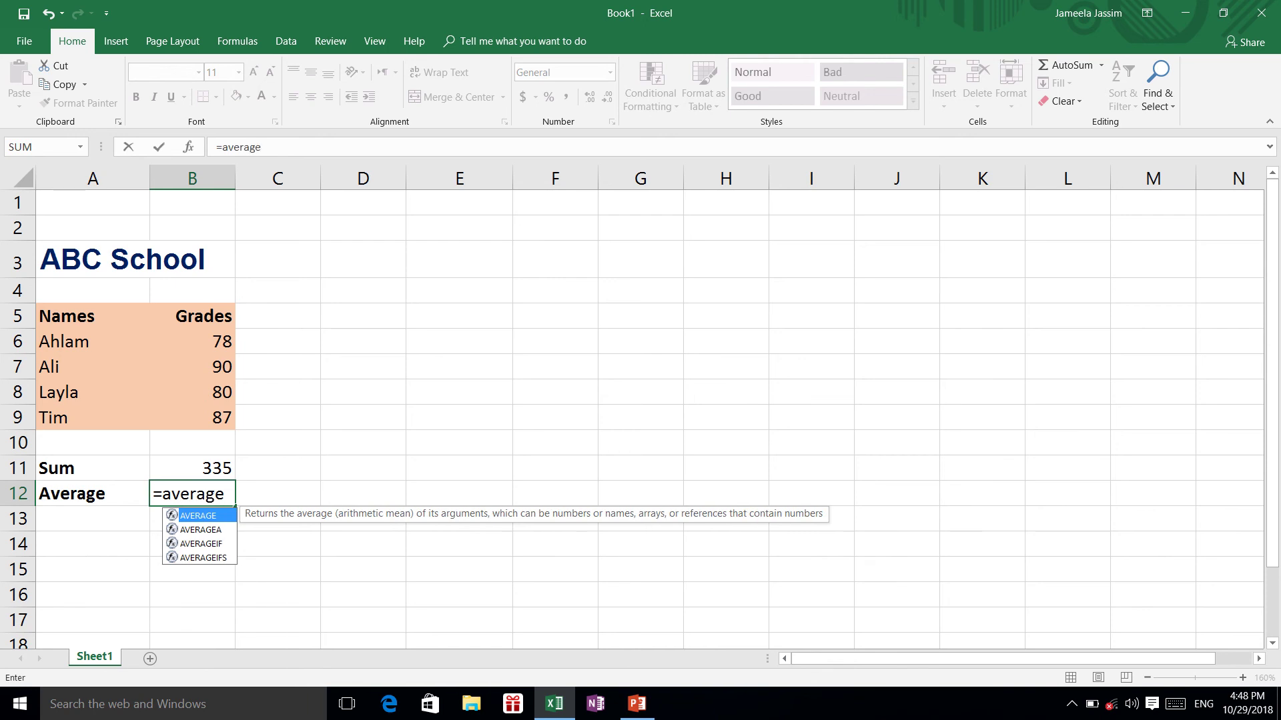
text(()
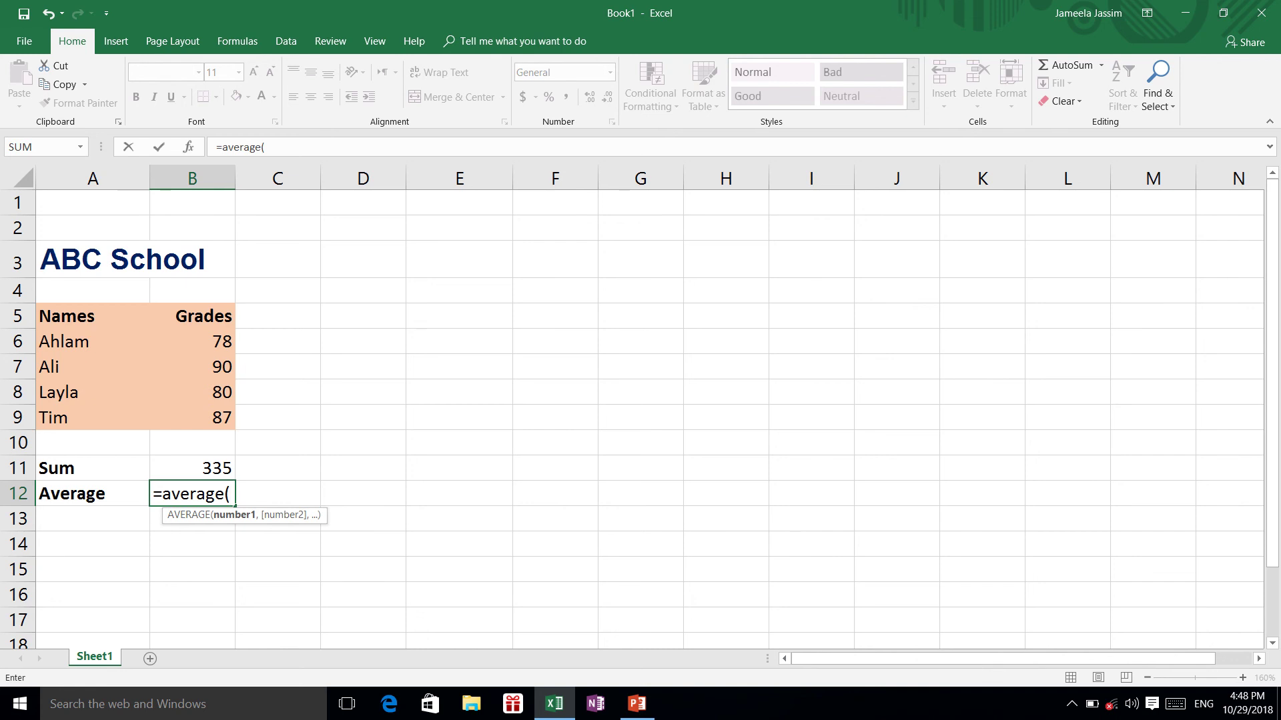
click(192, 341)
drag(192, 341, 200, 418)
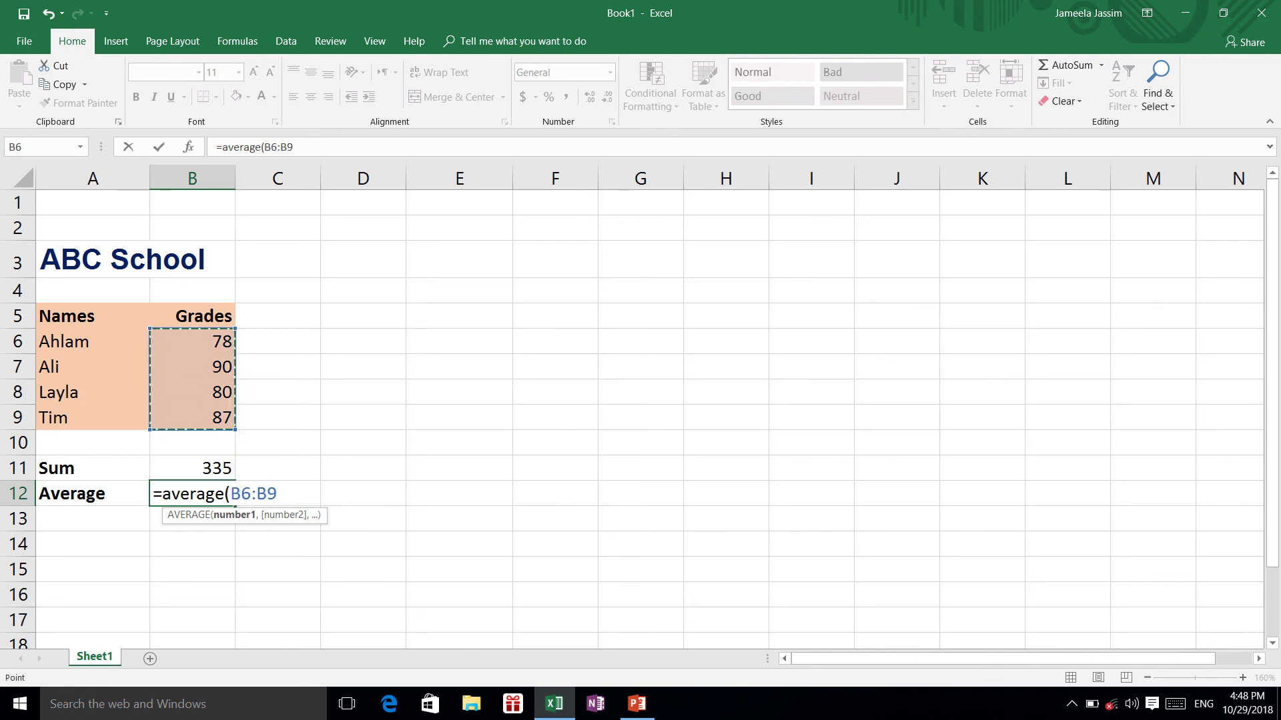
text())
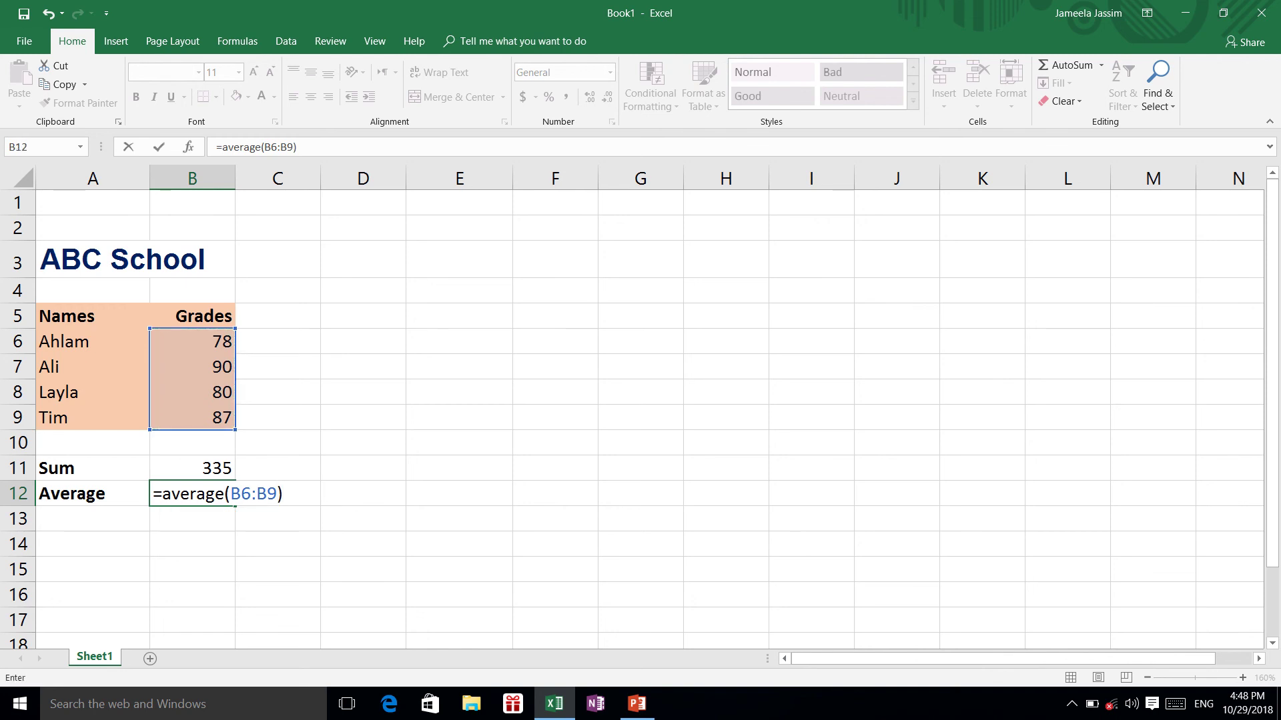
key(Return)
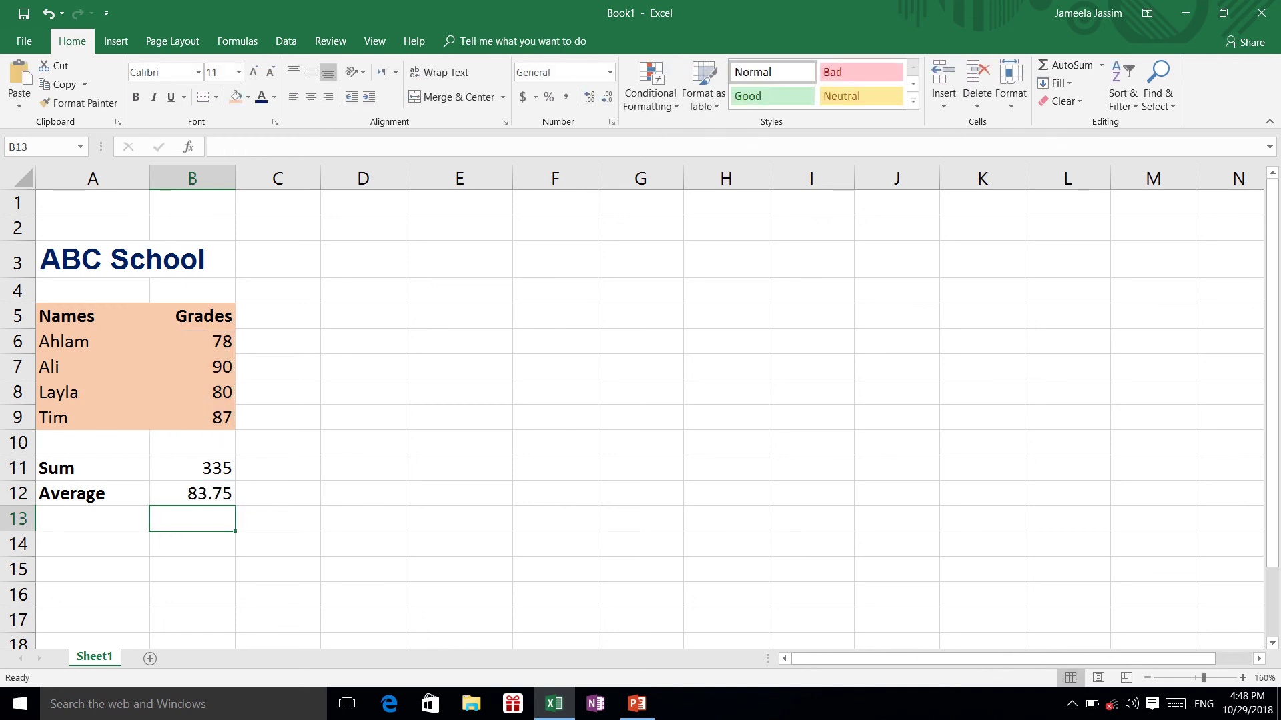
click(192, 493)
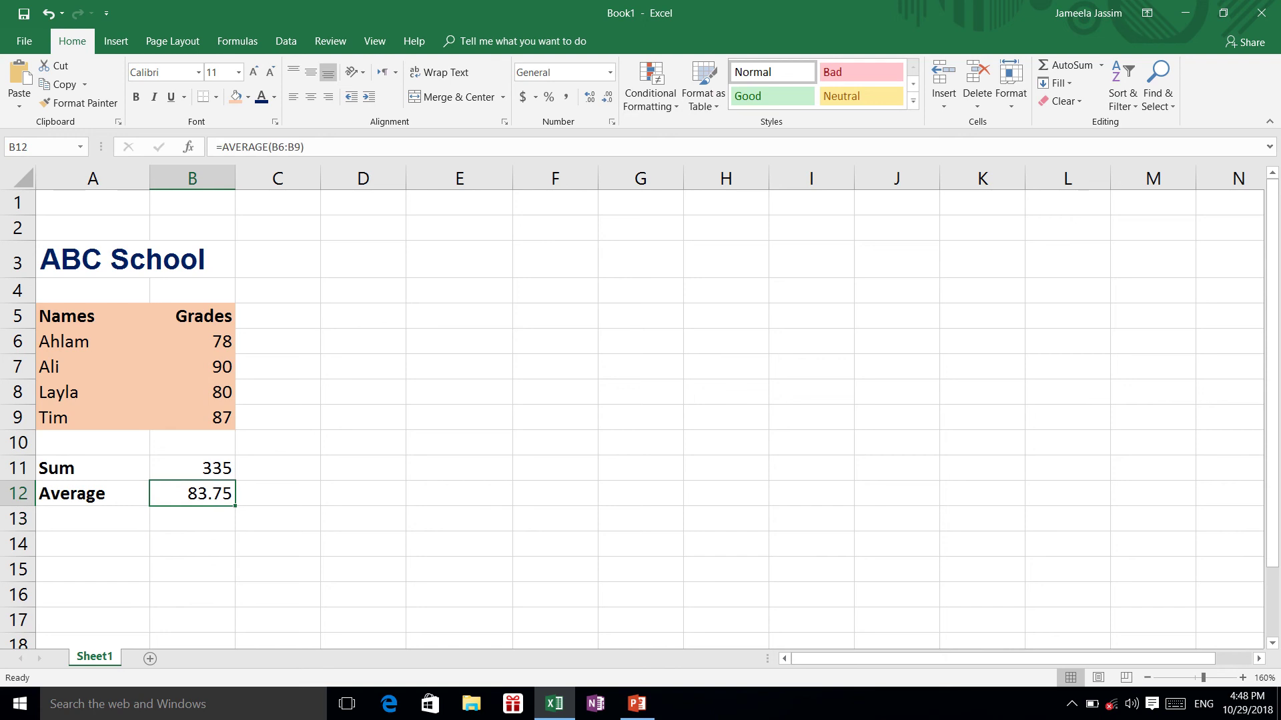
click(193, 468)
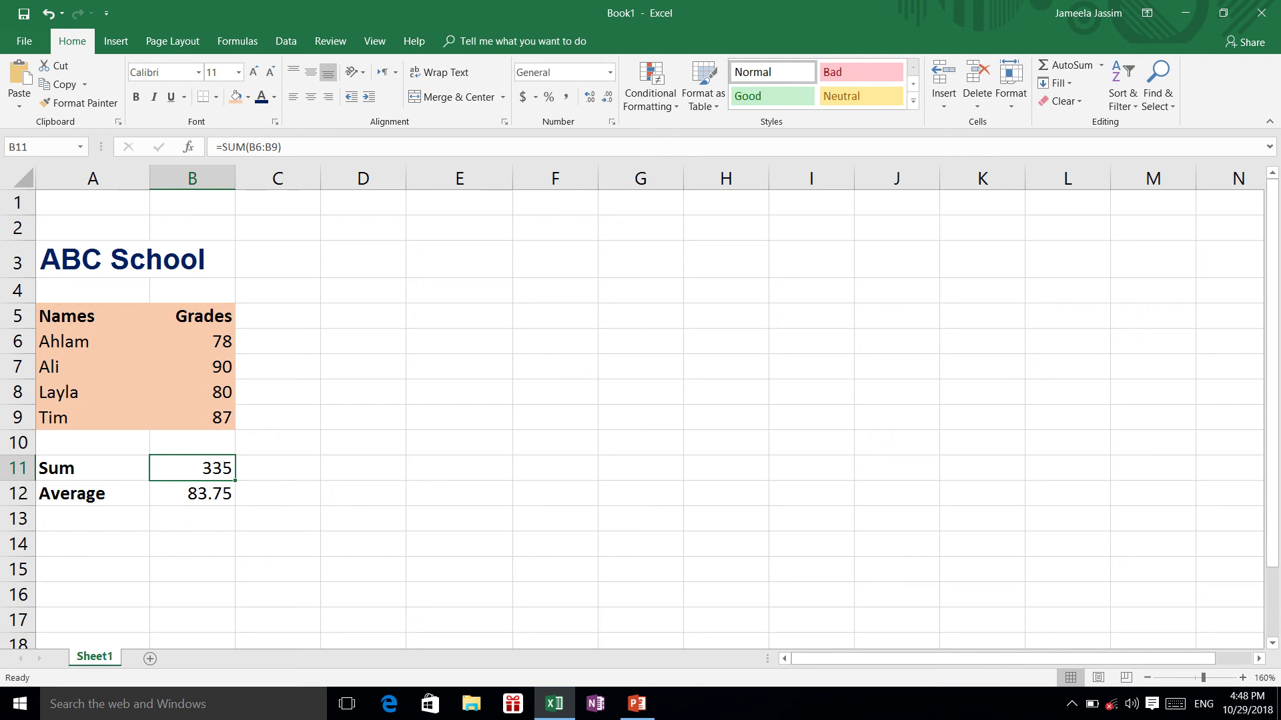
scroll(640, 413, right, 1)
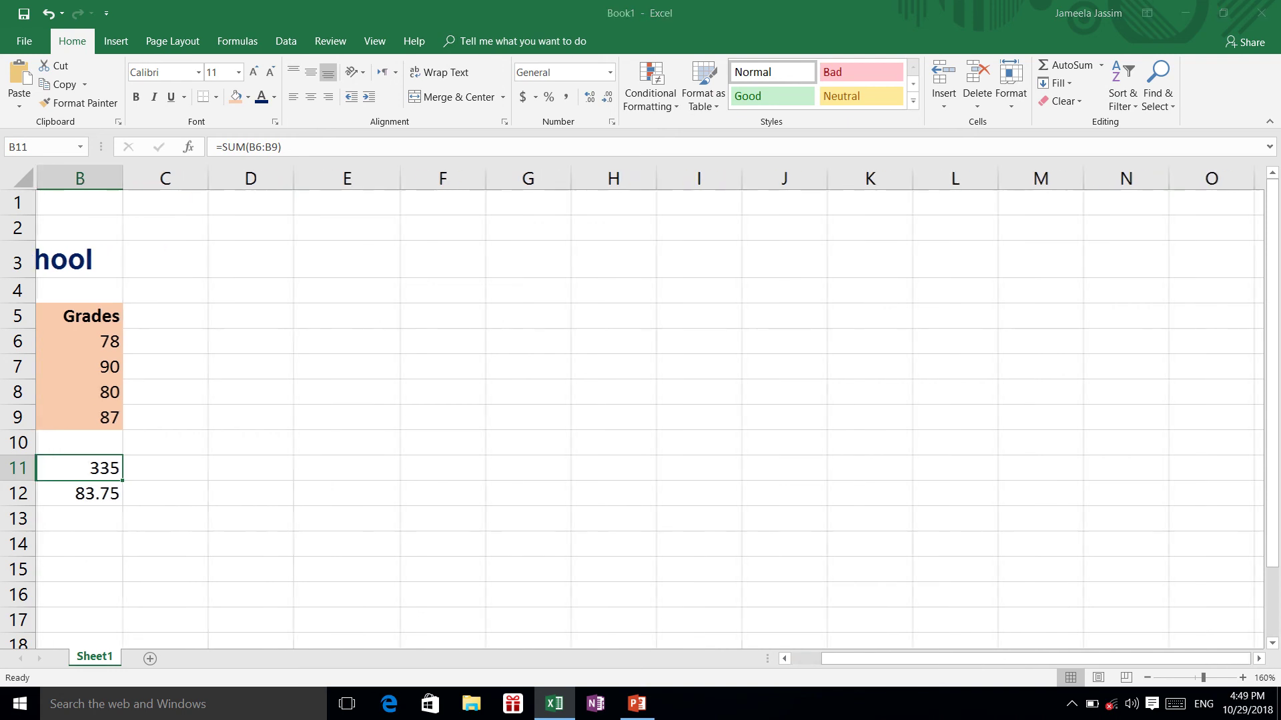
key(Left)
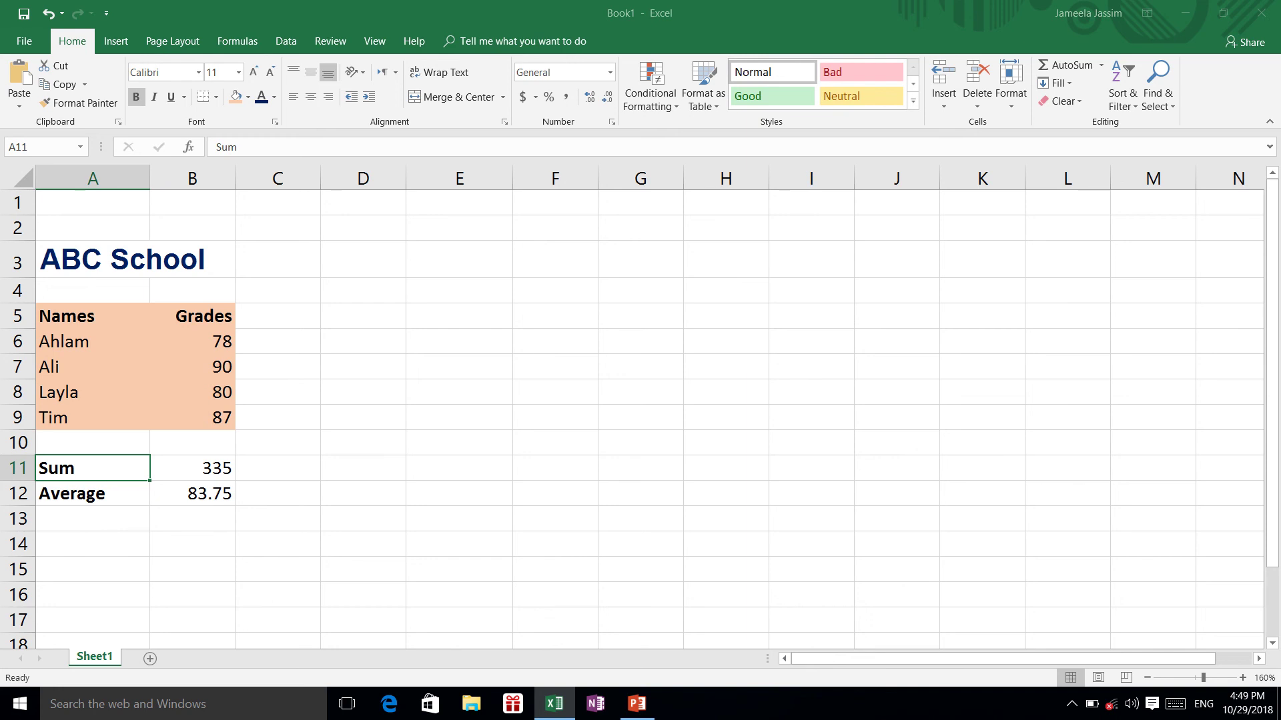
click(93, 260)
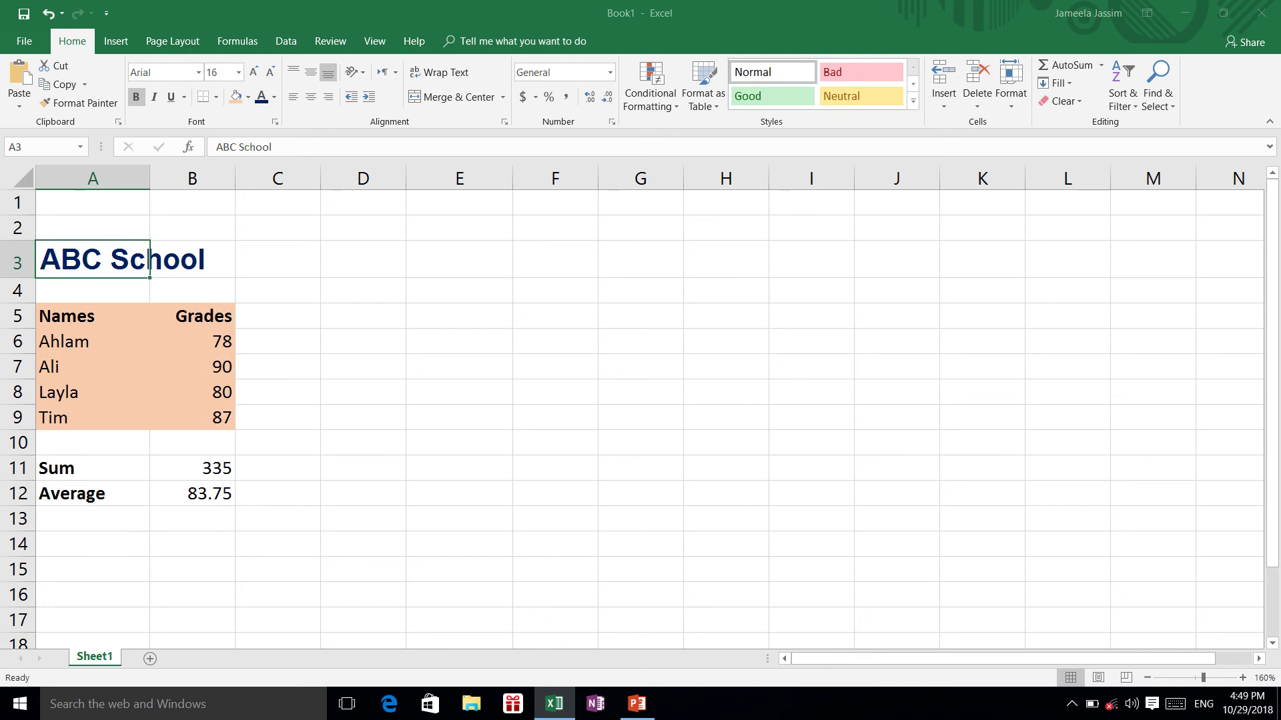
Step: Switch to the PowerPoint presentation to review the "MS Excel Level 2" topic list, and return to the Excel workbook
click(637, 704)
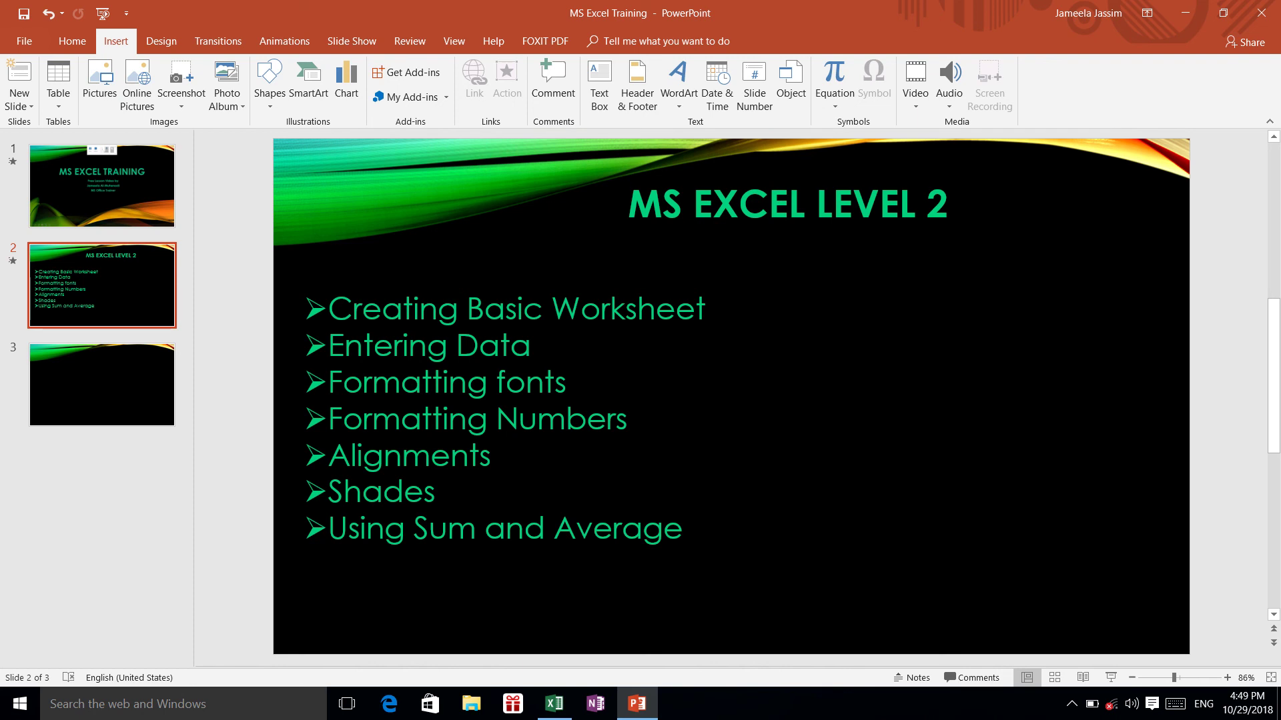
right_click(554, 704)
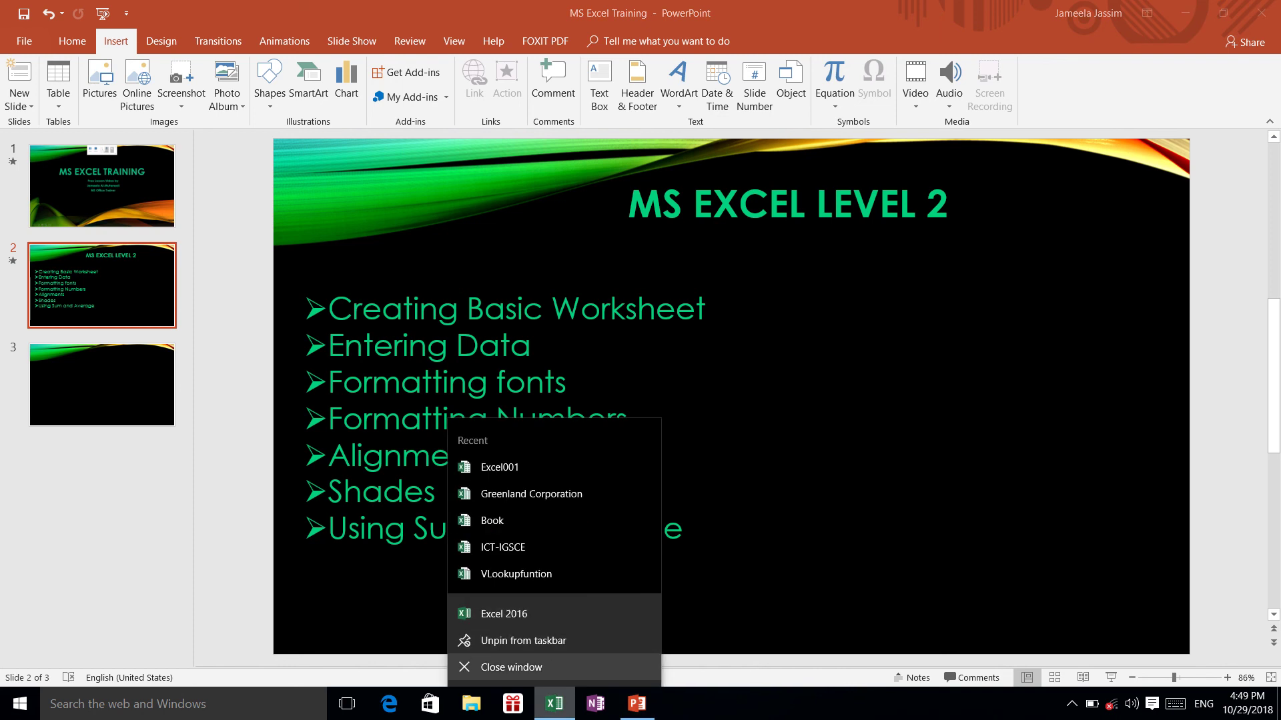
click(555, 704)
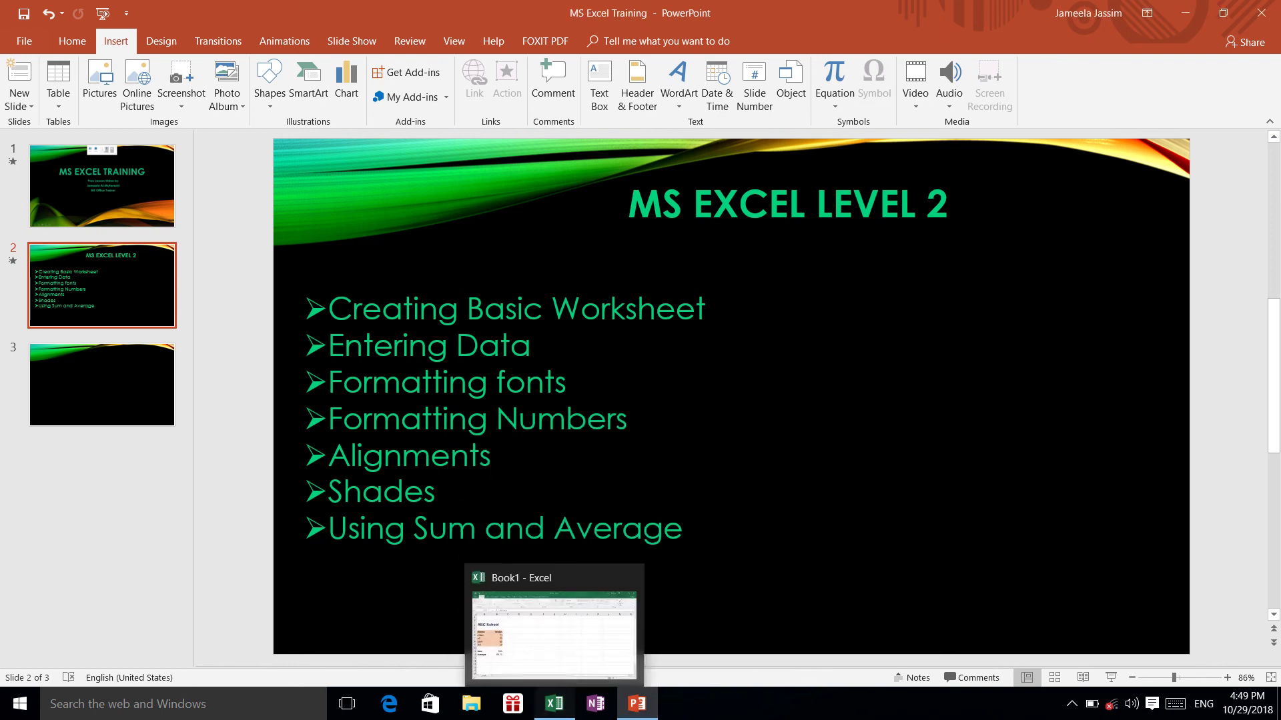
click(554, 704)
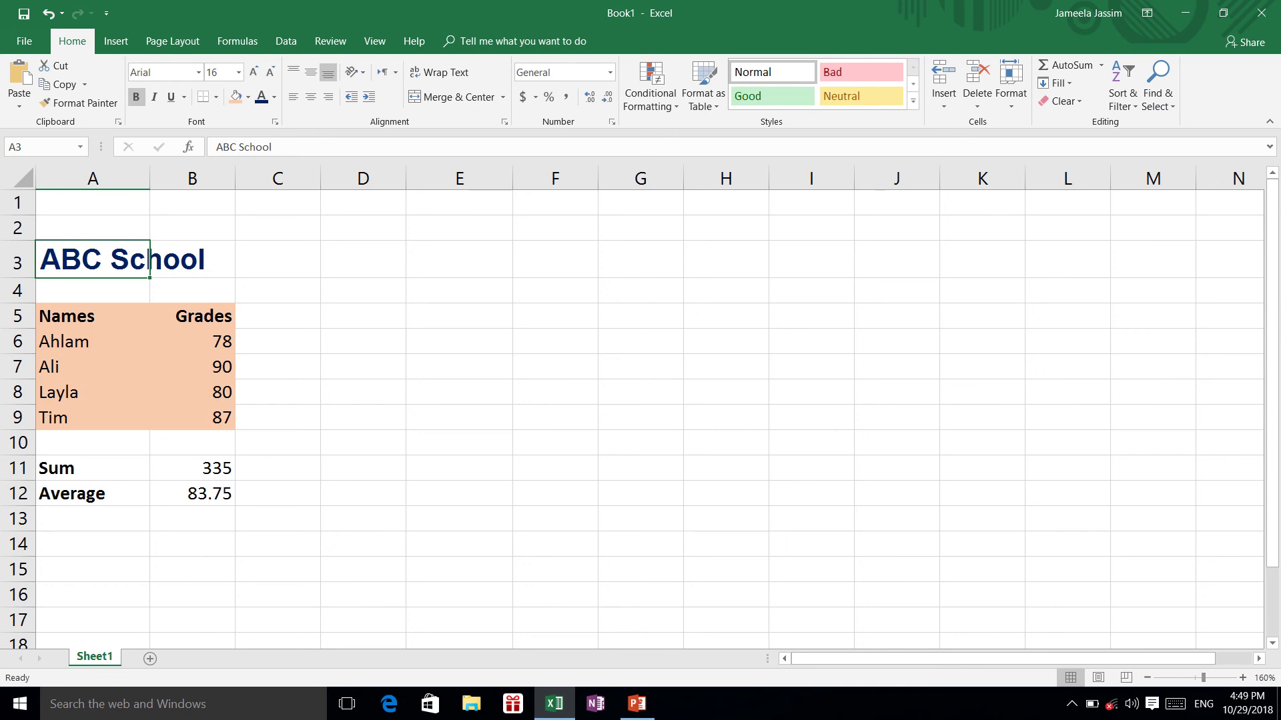
drag(1203, 678, 1204, 678)
scroll(632, 421, up, 4)
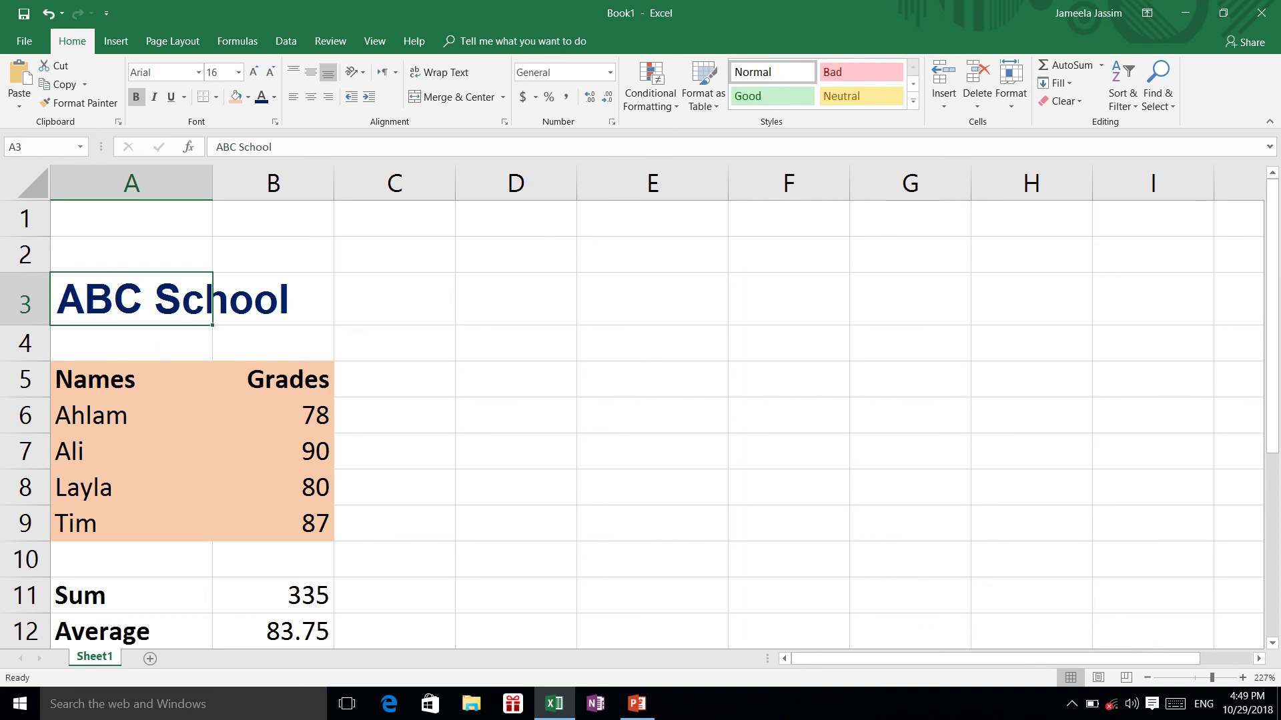
mouse_move(640, 1)
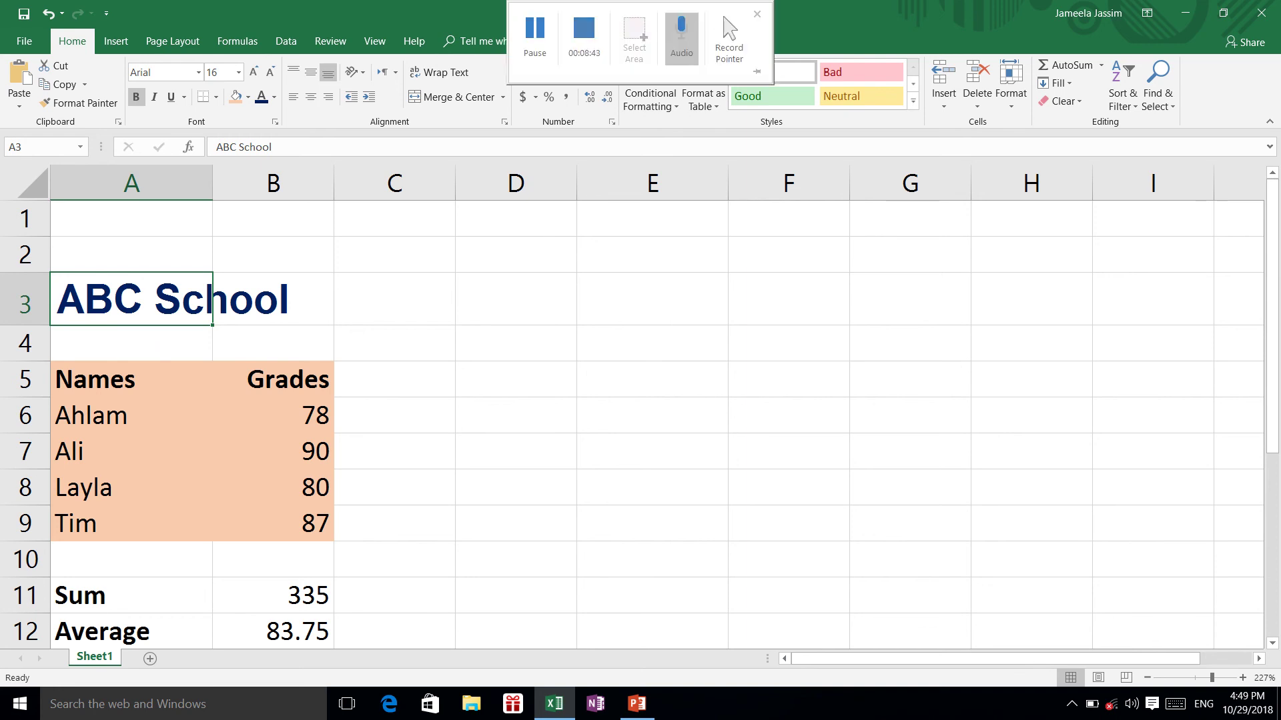